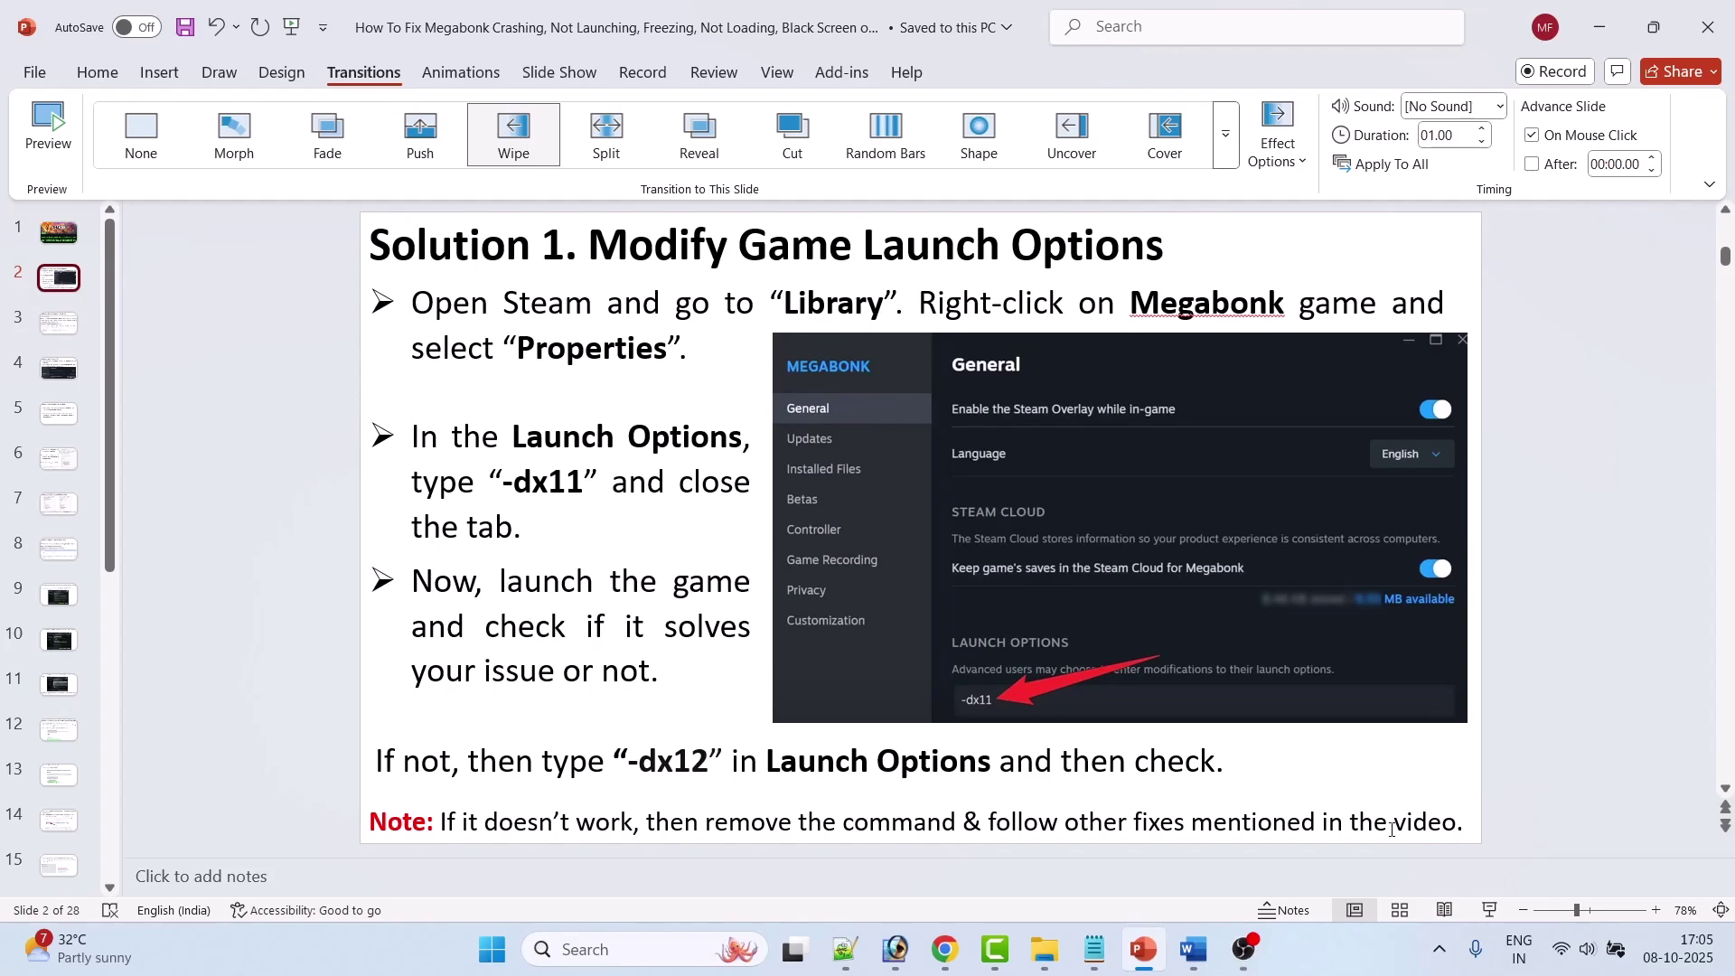
- Advance through the Megabonk fix slides from Solution 2 to Solution 6, Update Graphics Card Driver
key(Page_Down)
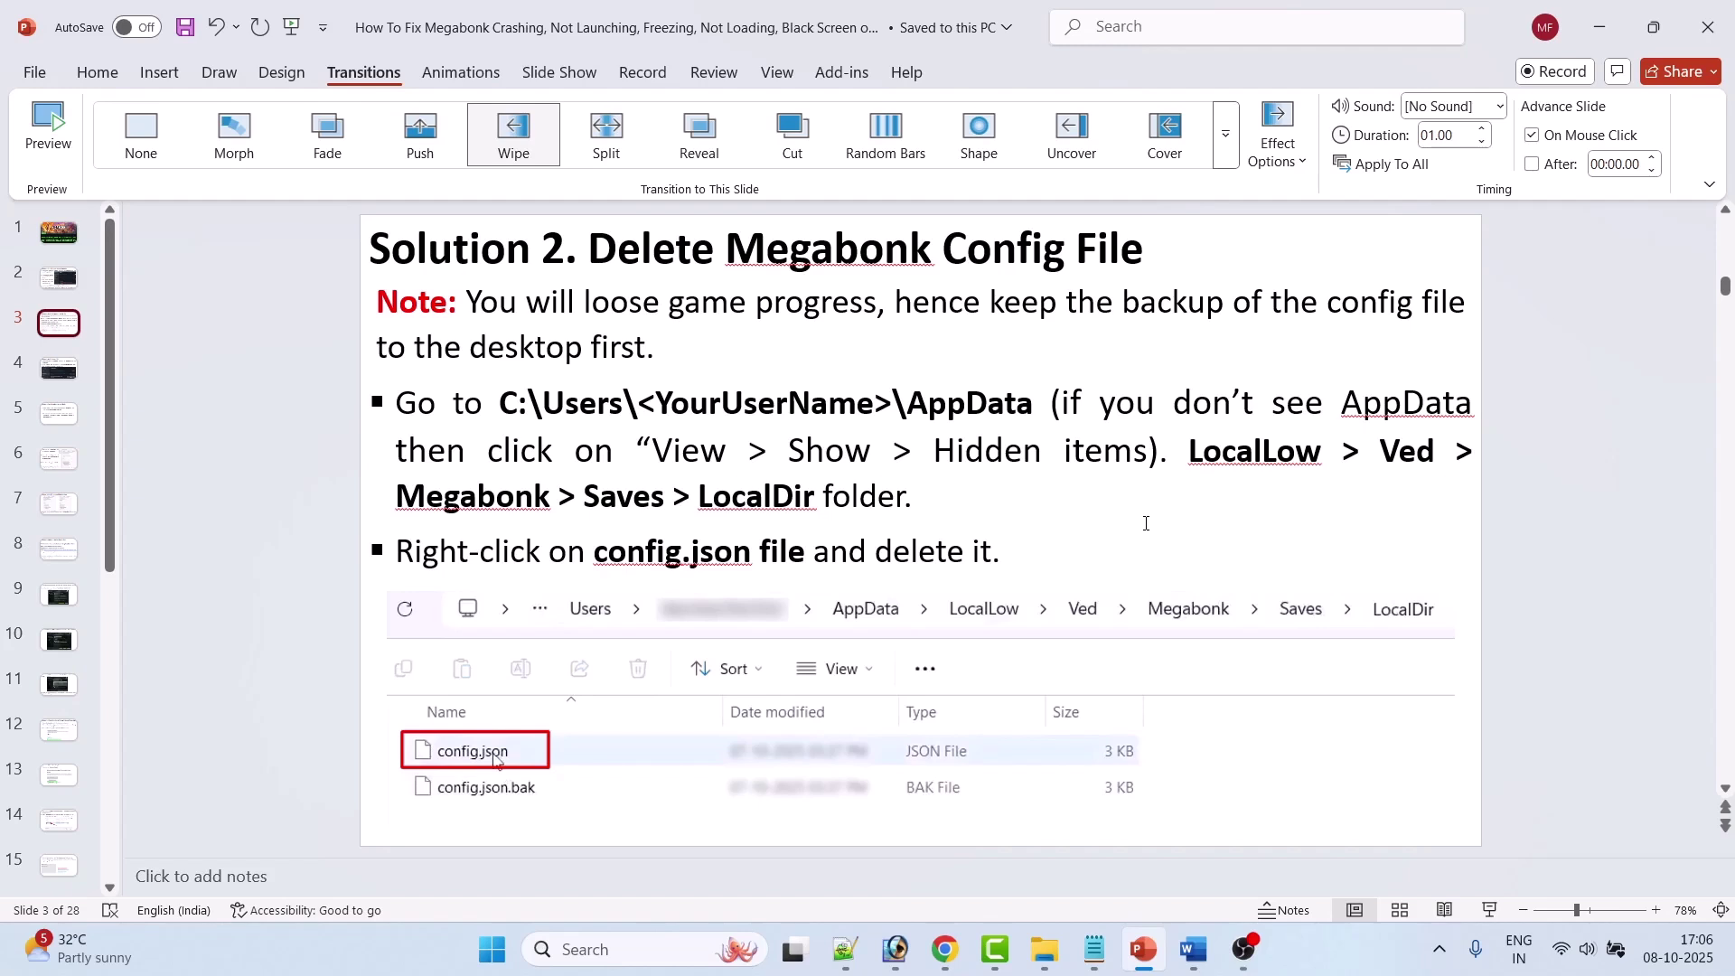
click(60, 369)
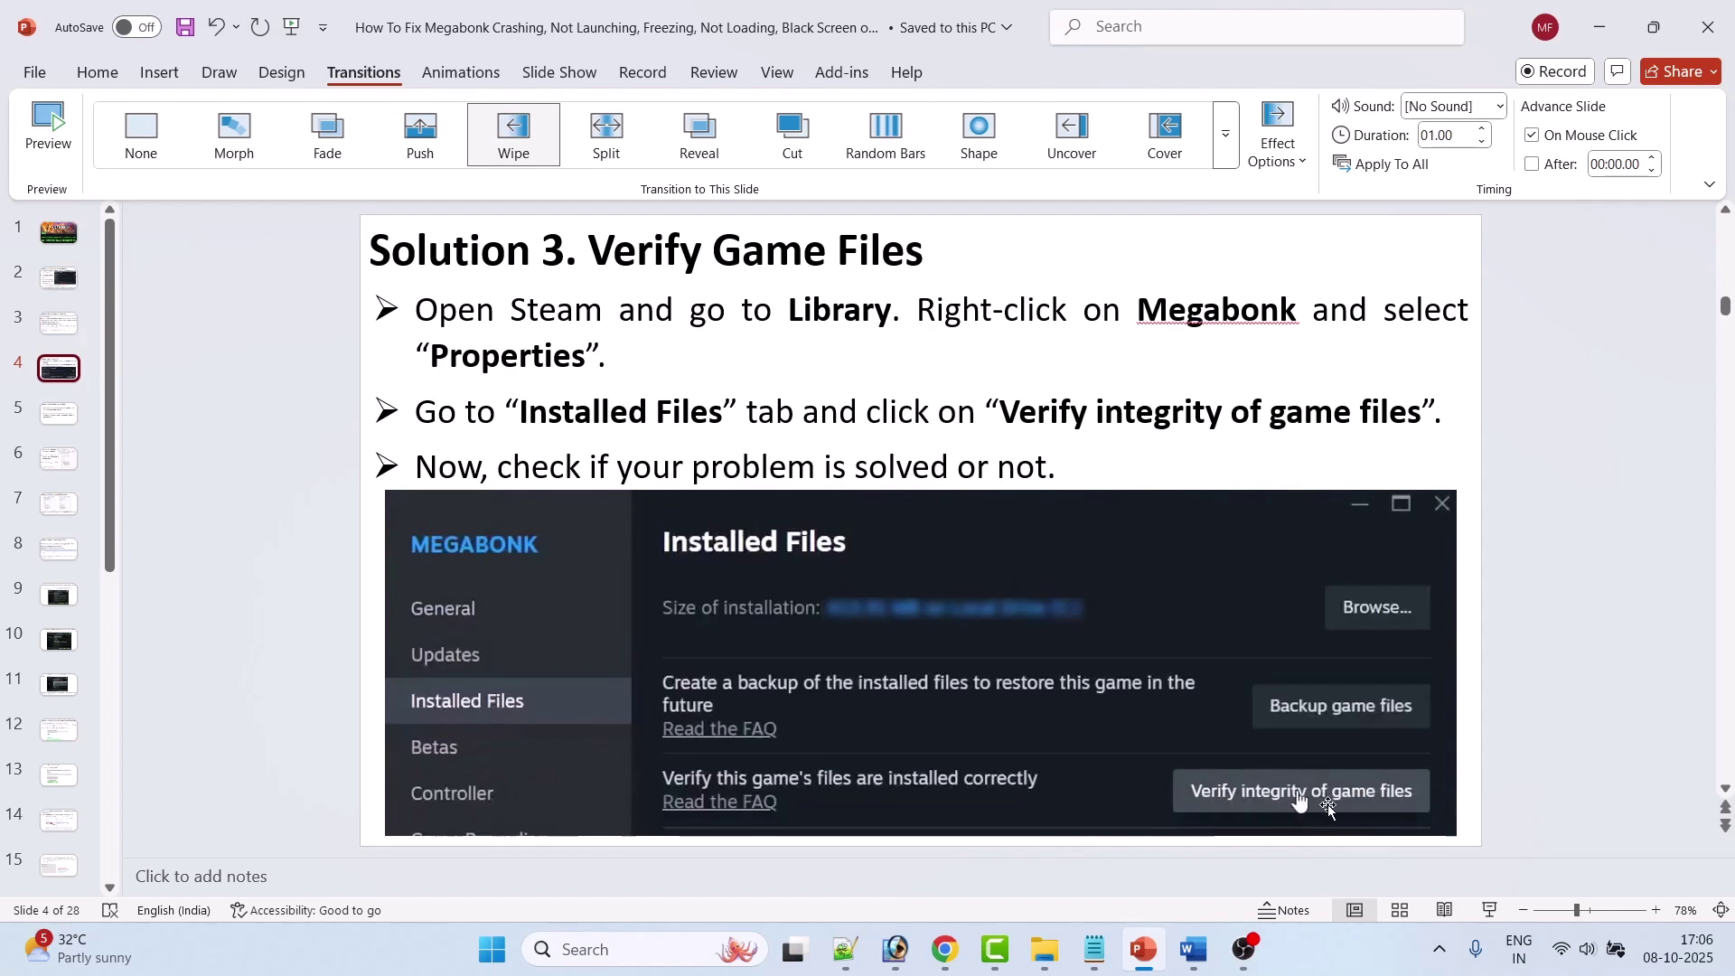
click(59, 413)
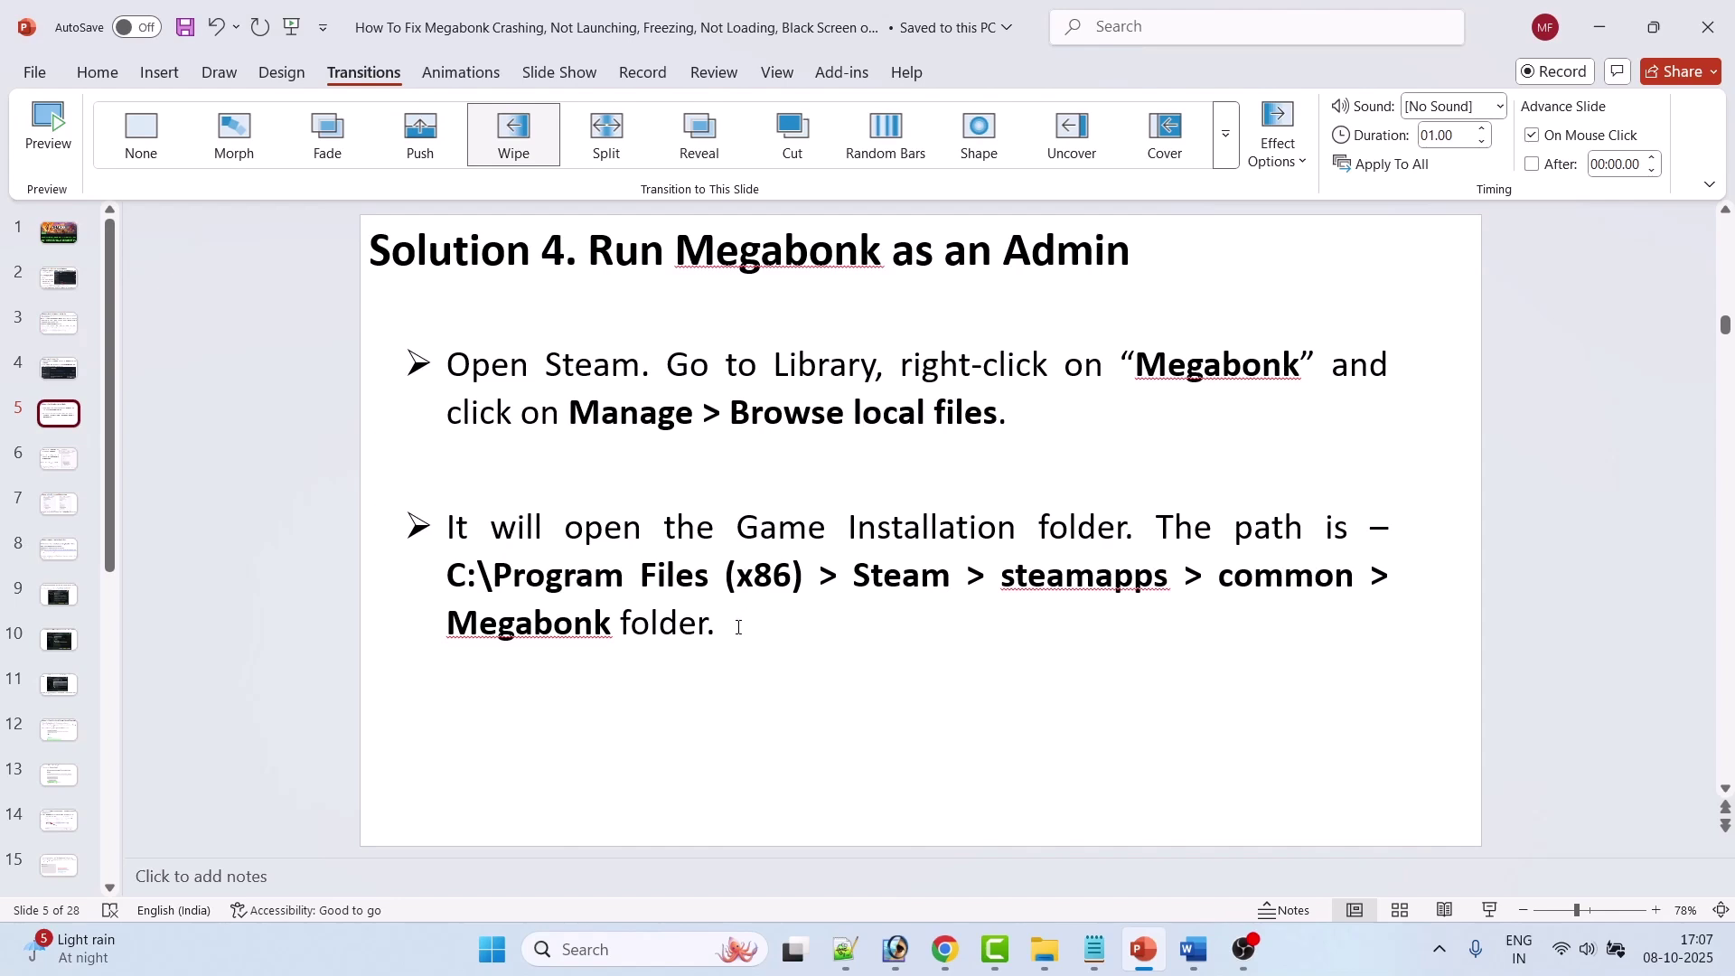
click(77, 462)
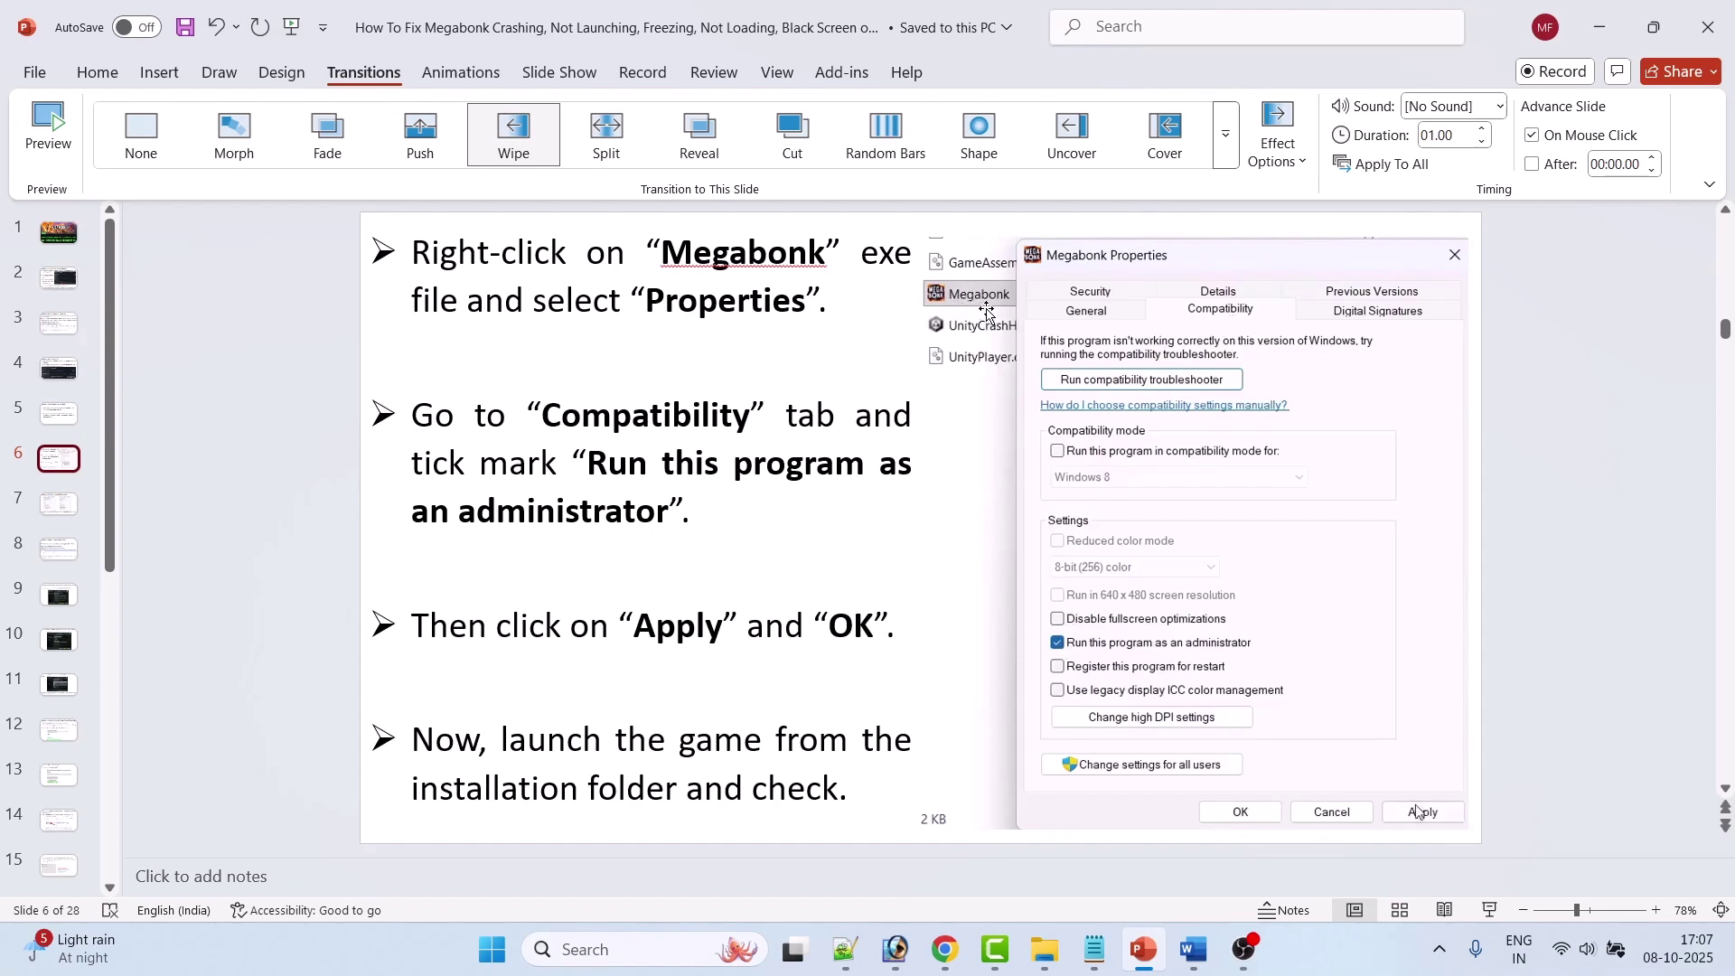
click(60, 503)
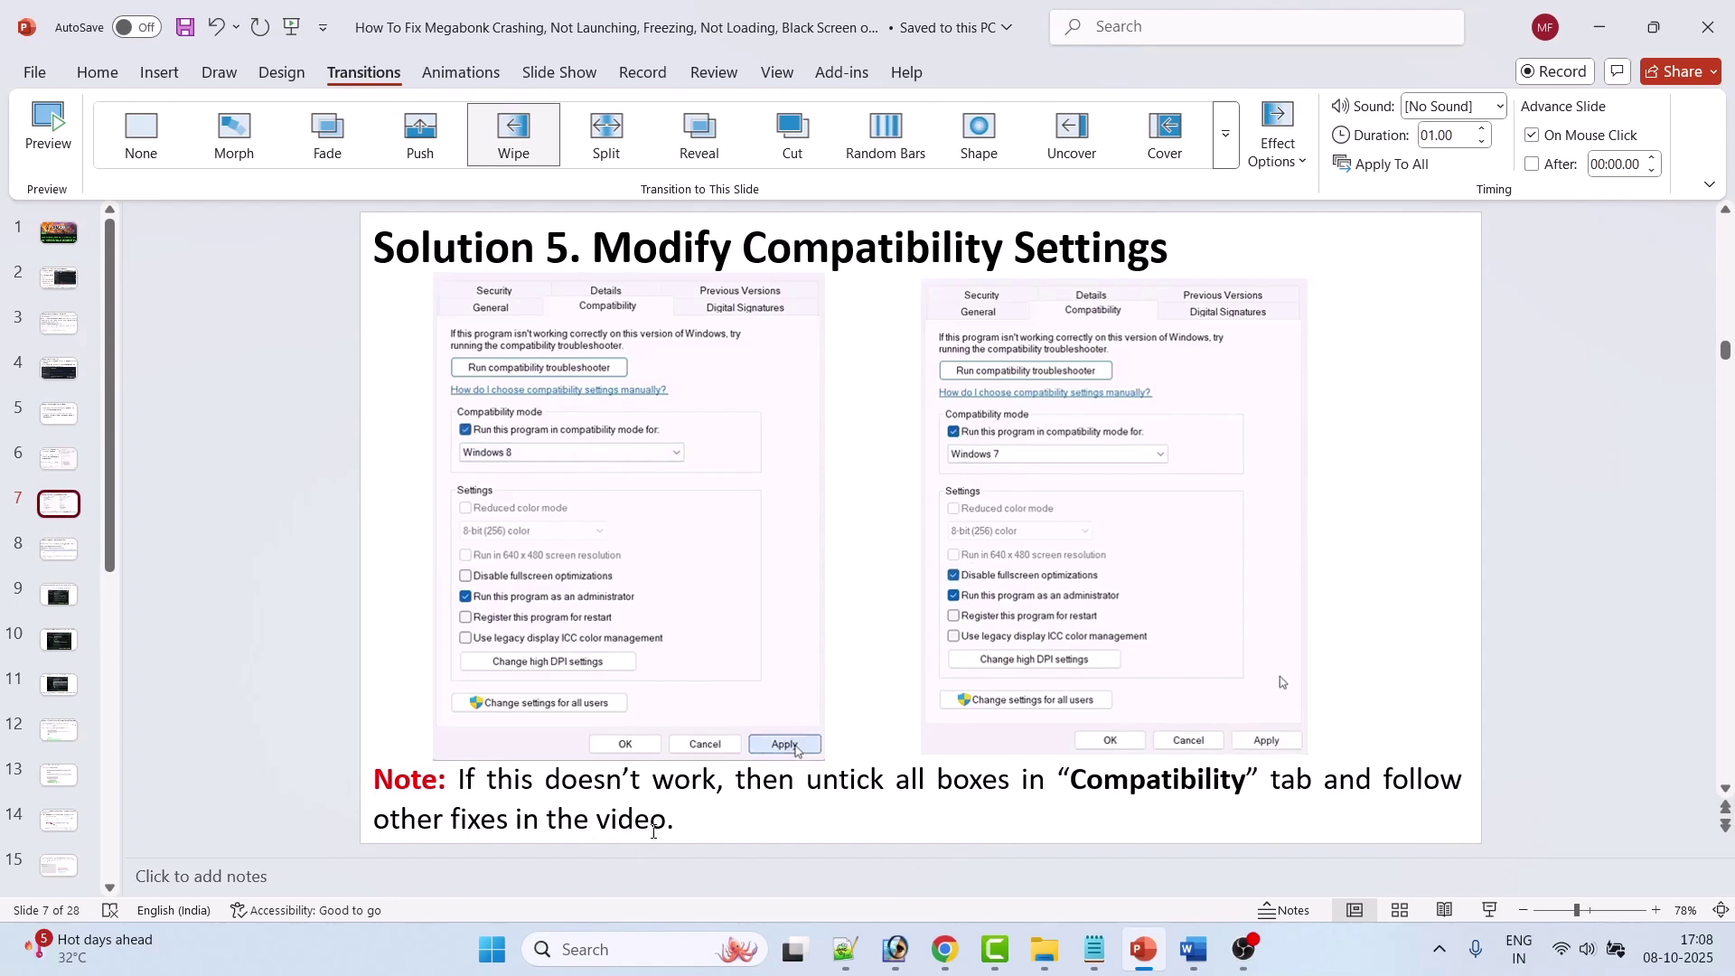
click(57, 570)
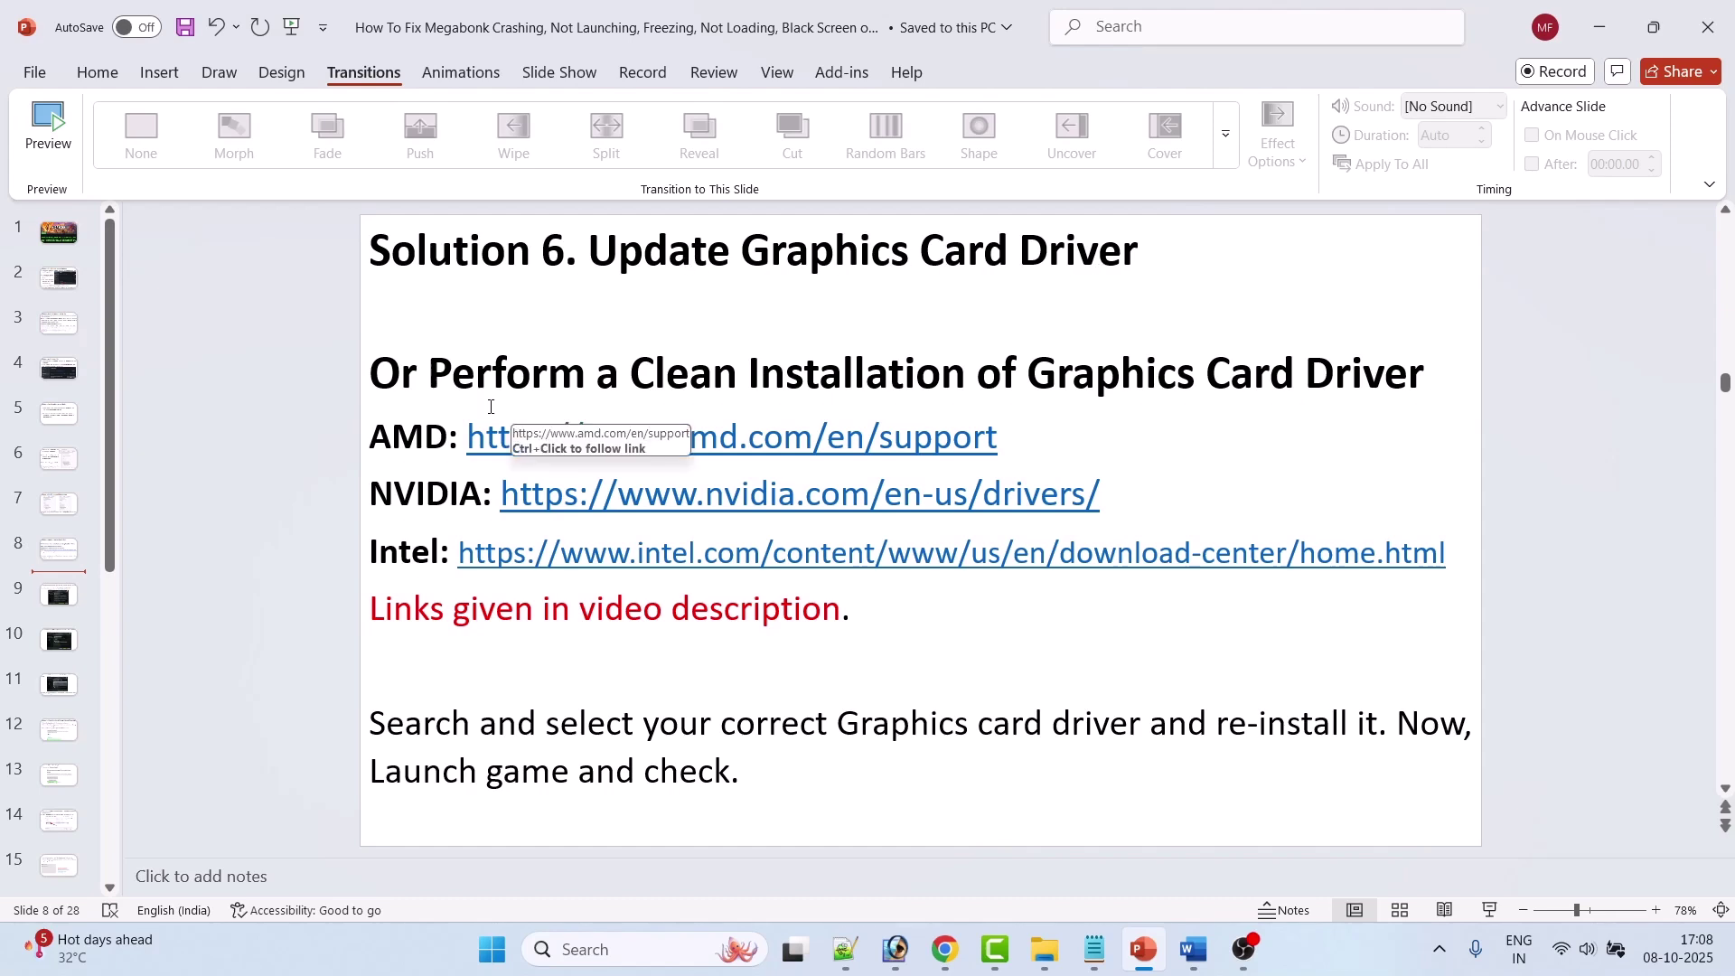
- Highlight the clean installation heading and the NVIDIA drivers link on the Solution 6 slide
drag(428, 373, 1446, 372)
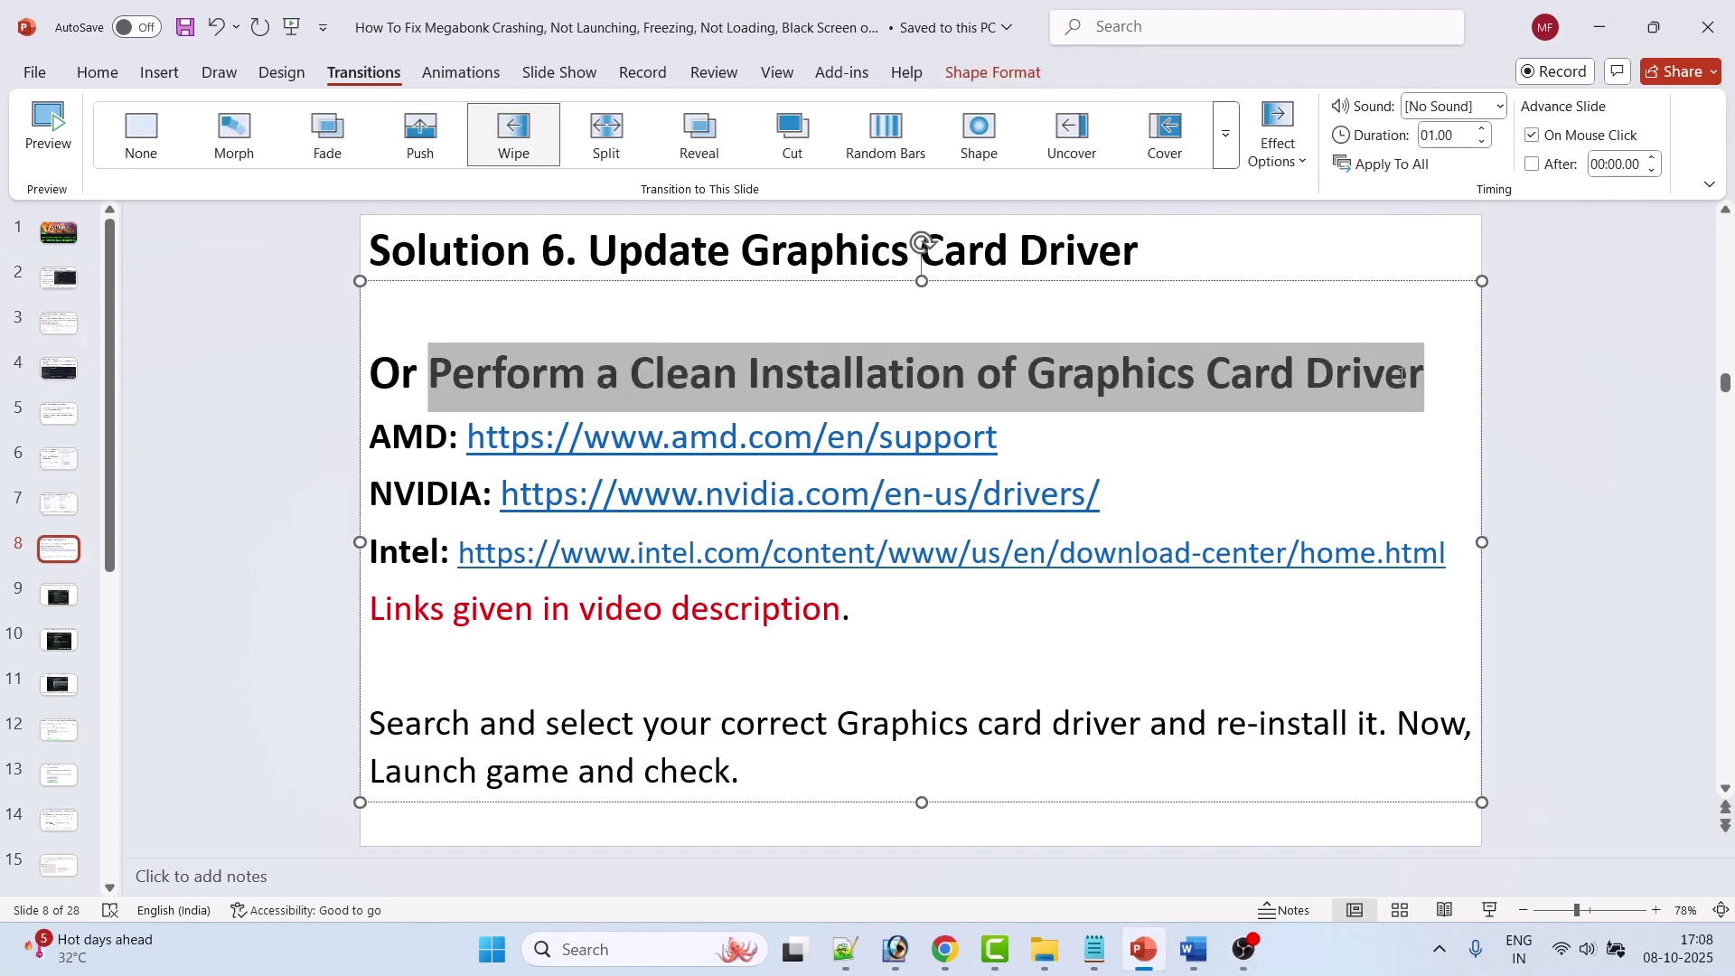
click(734, 719)
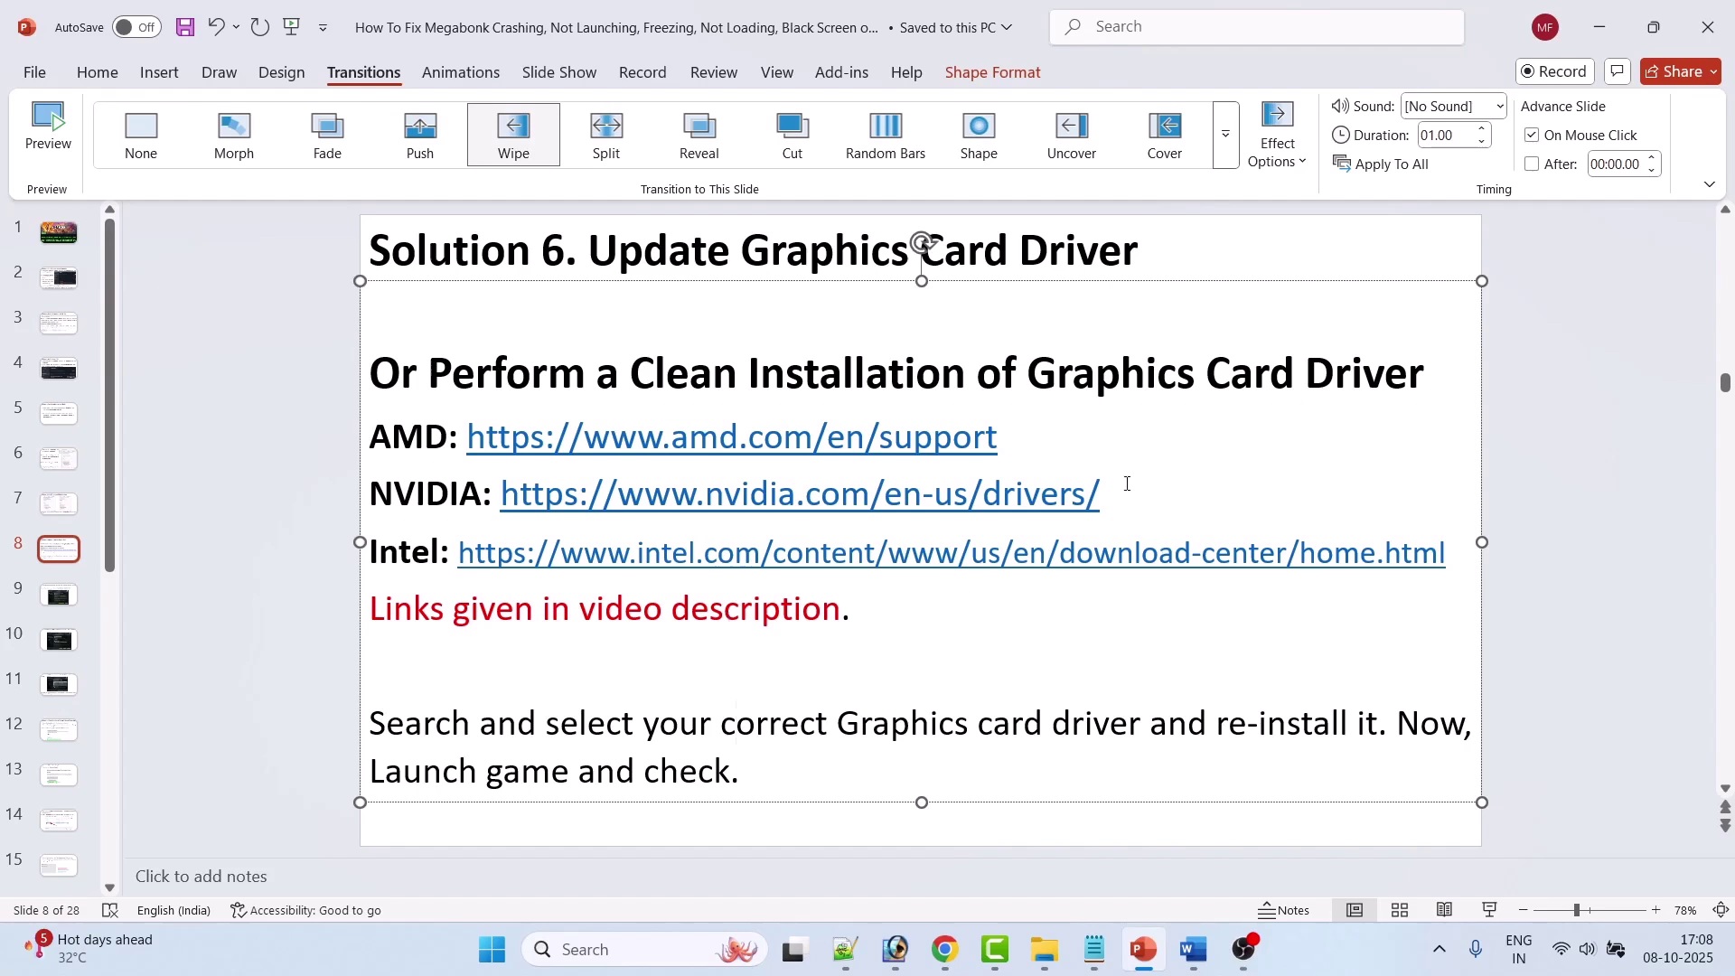
drag(1124, 492, 528, 509)
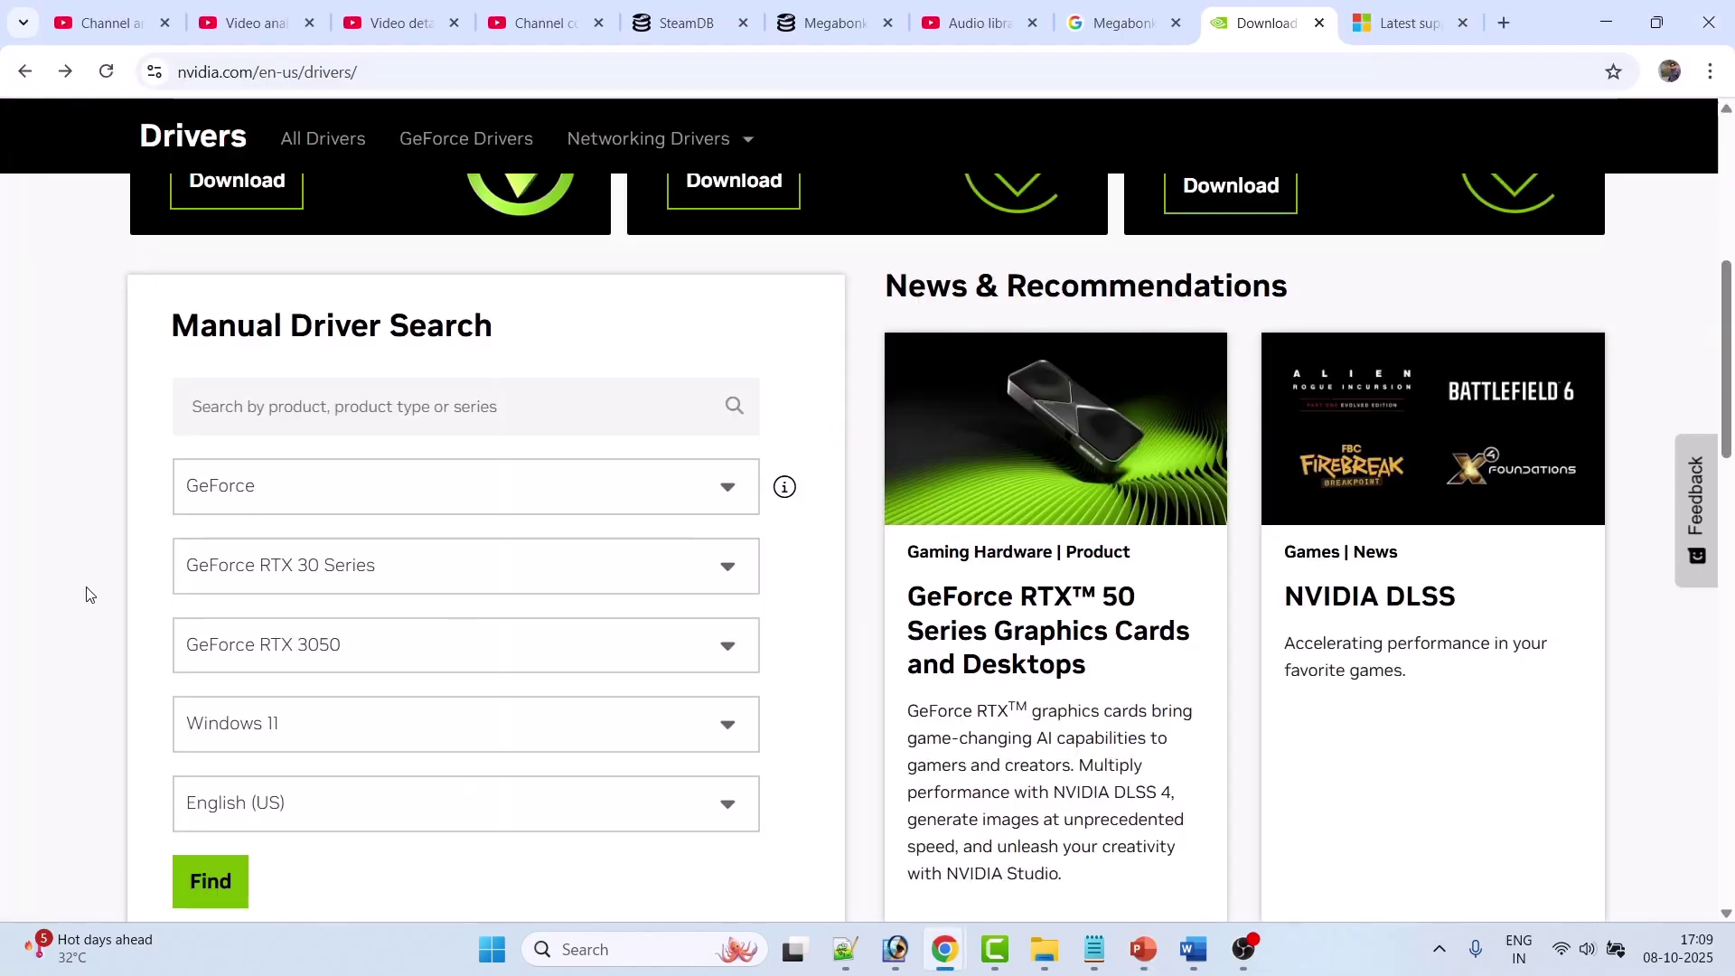
- On NVIDIA's drivers page, run the manual driver search for GeForce RTX 3050, Windows 11, English (US)
scroll(103, 652, down, 1)
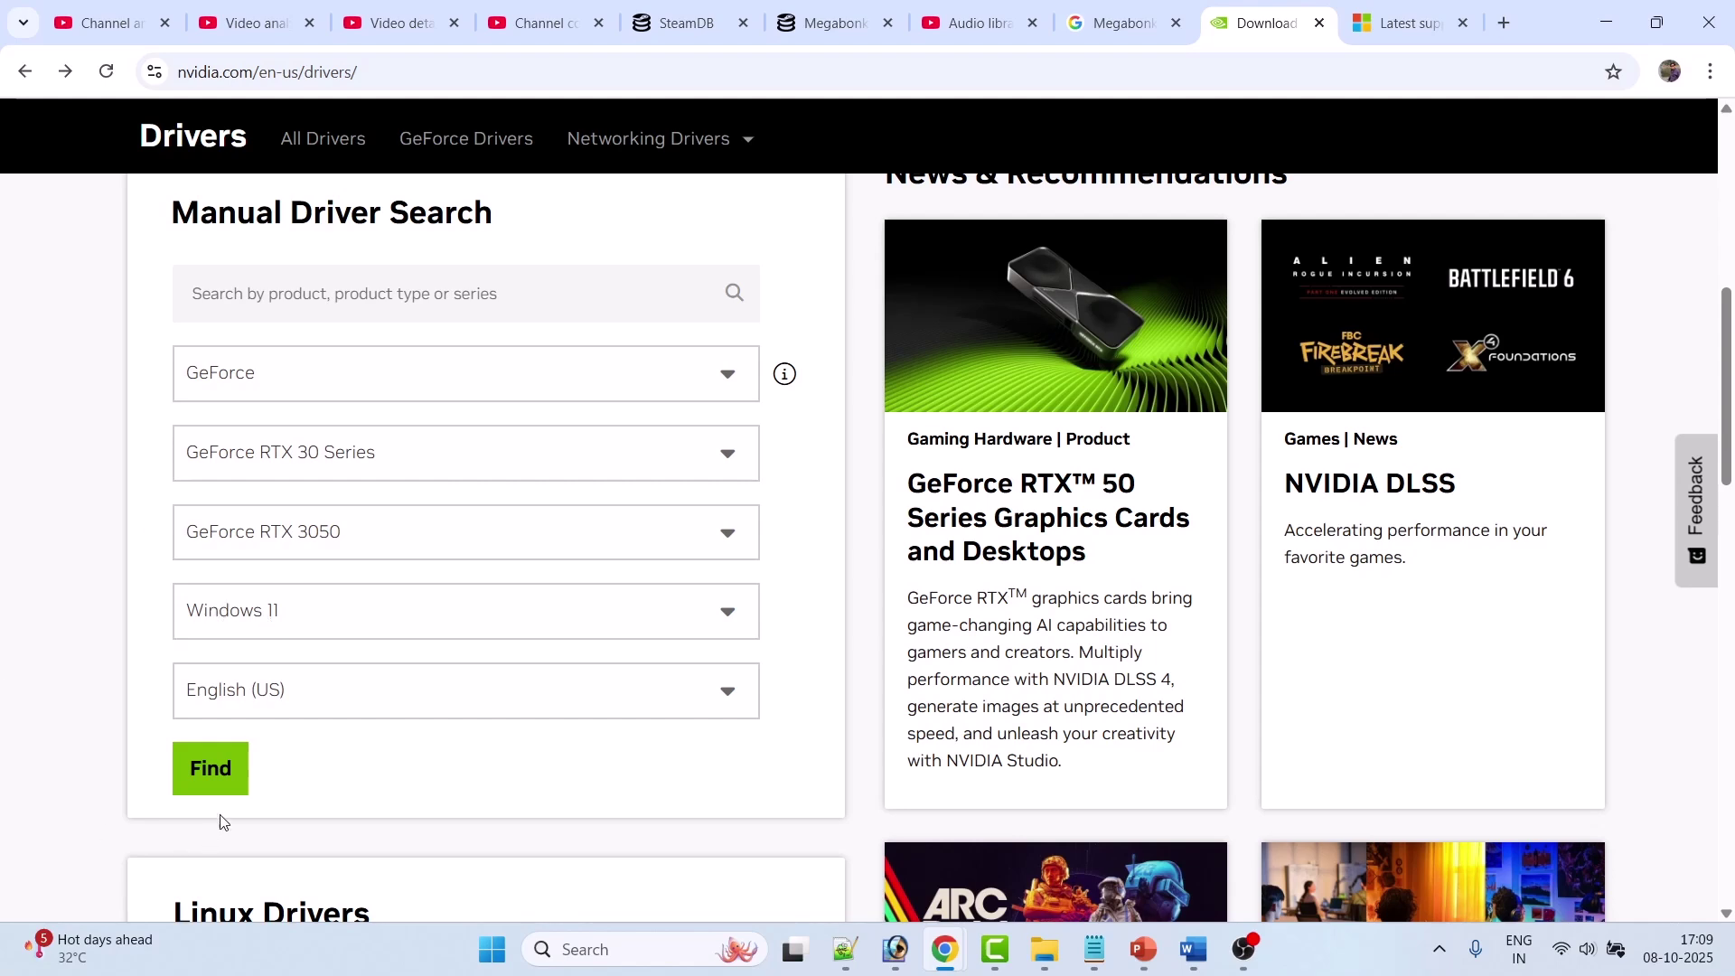
click(212, 770)
scroll(59, 687, down, 2)
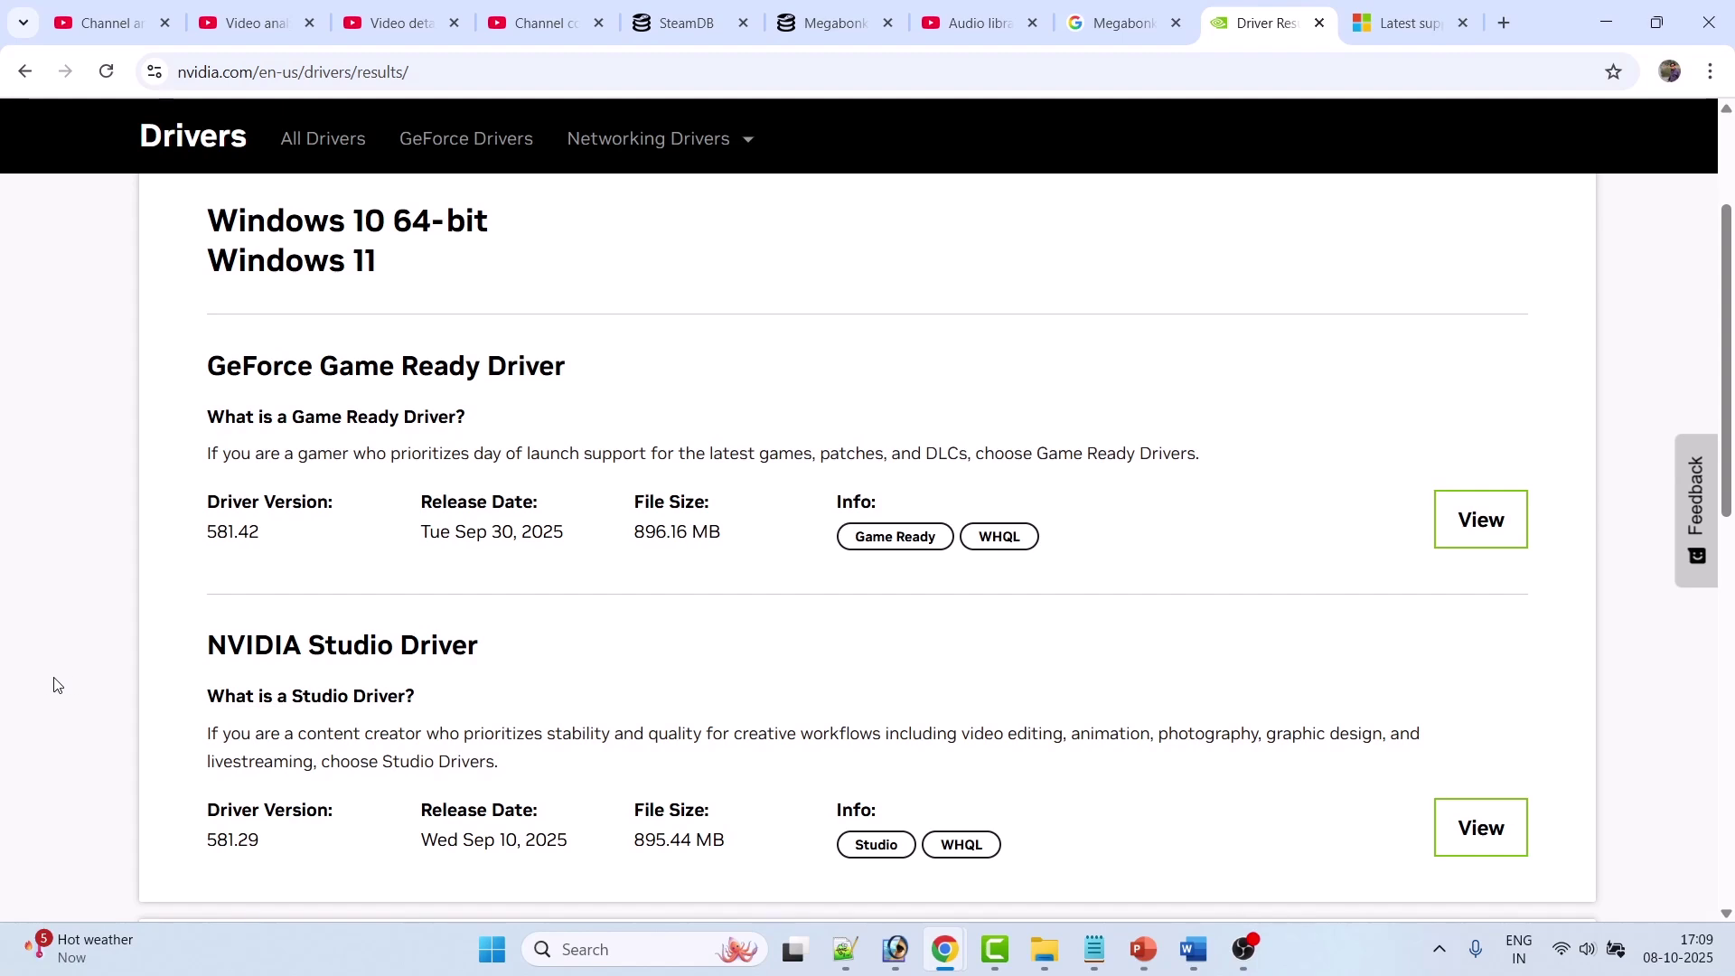
- Highlight the GeForce Game Ready Driver's name and version in the results and view that driver
drag(210, 367, 568, 367)
drag(262, 536, 208, 542)
click(309, 547)
click(1502, 549)
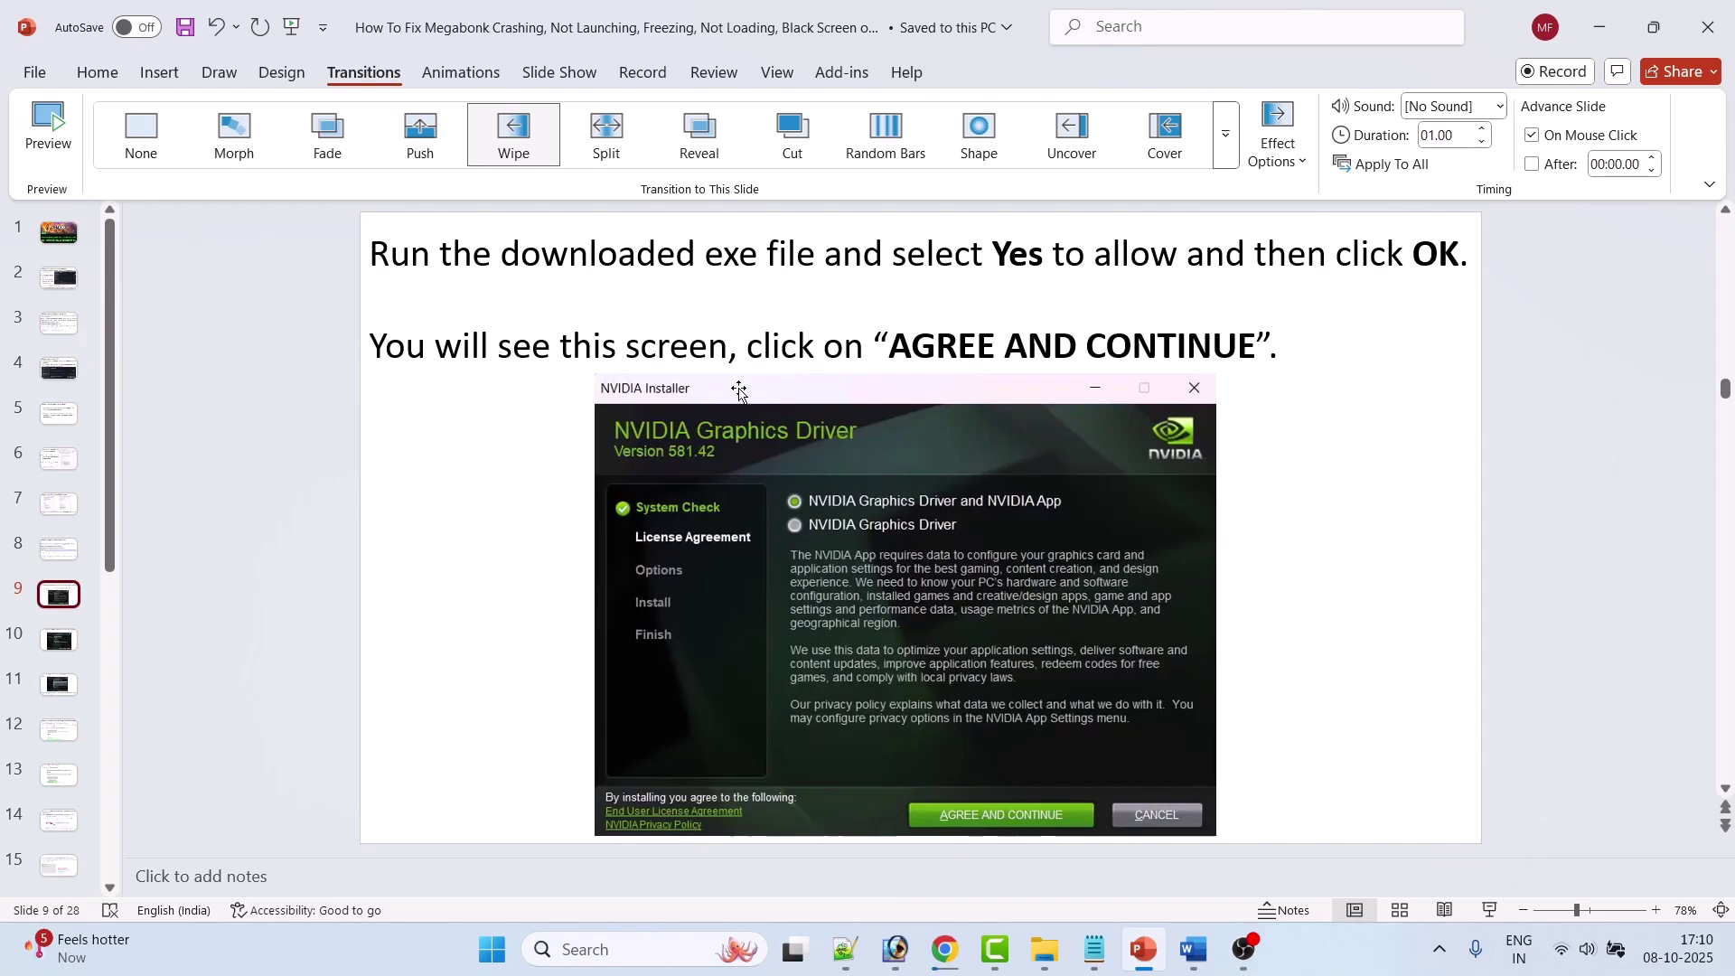
- Show the PowerPoint slides on the Custom (Advanced) and clean driver installation, ending at Solution 7
click(59, 640)
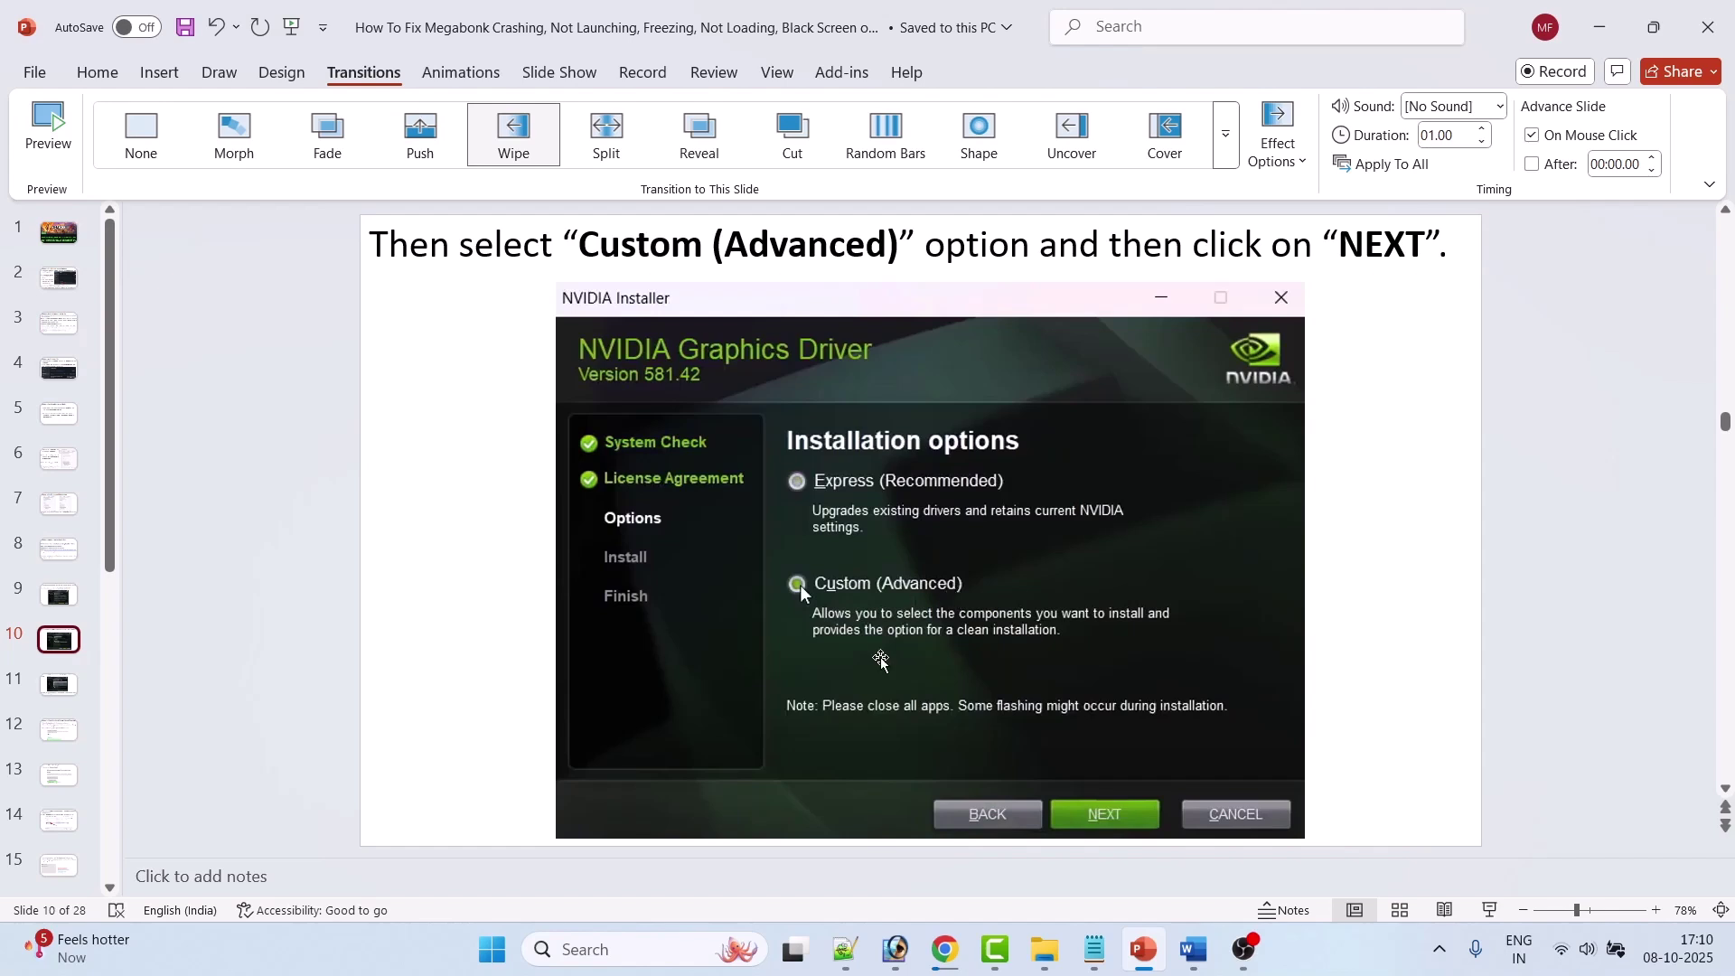
click(58, 684)
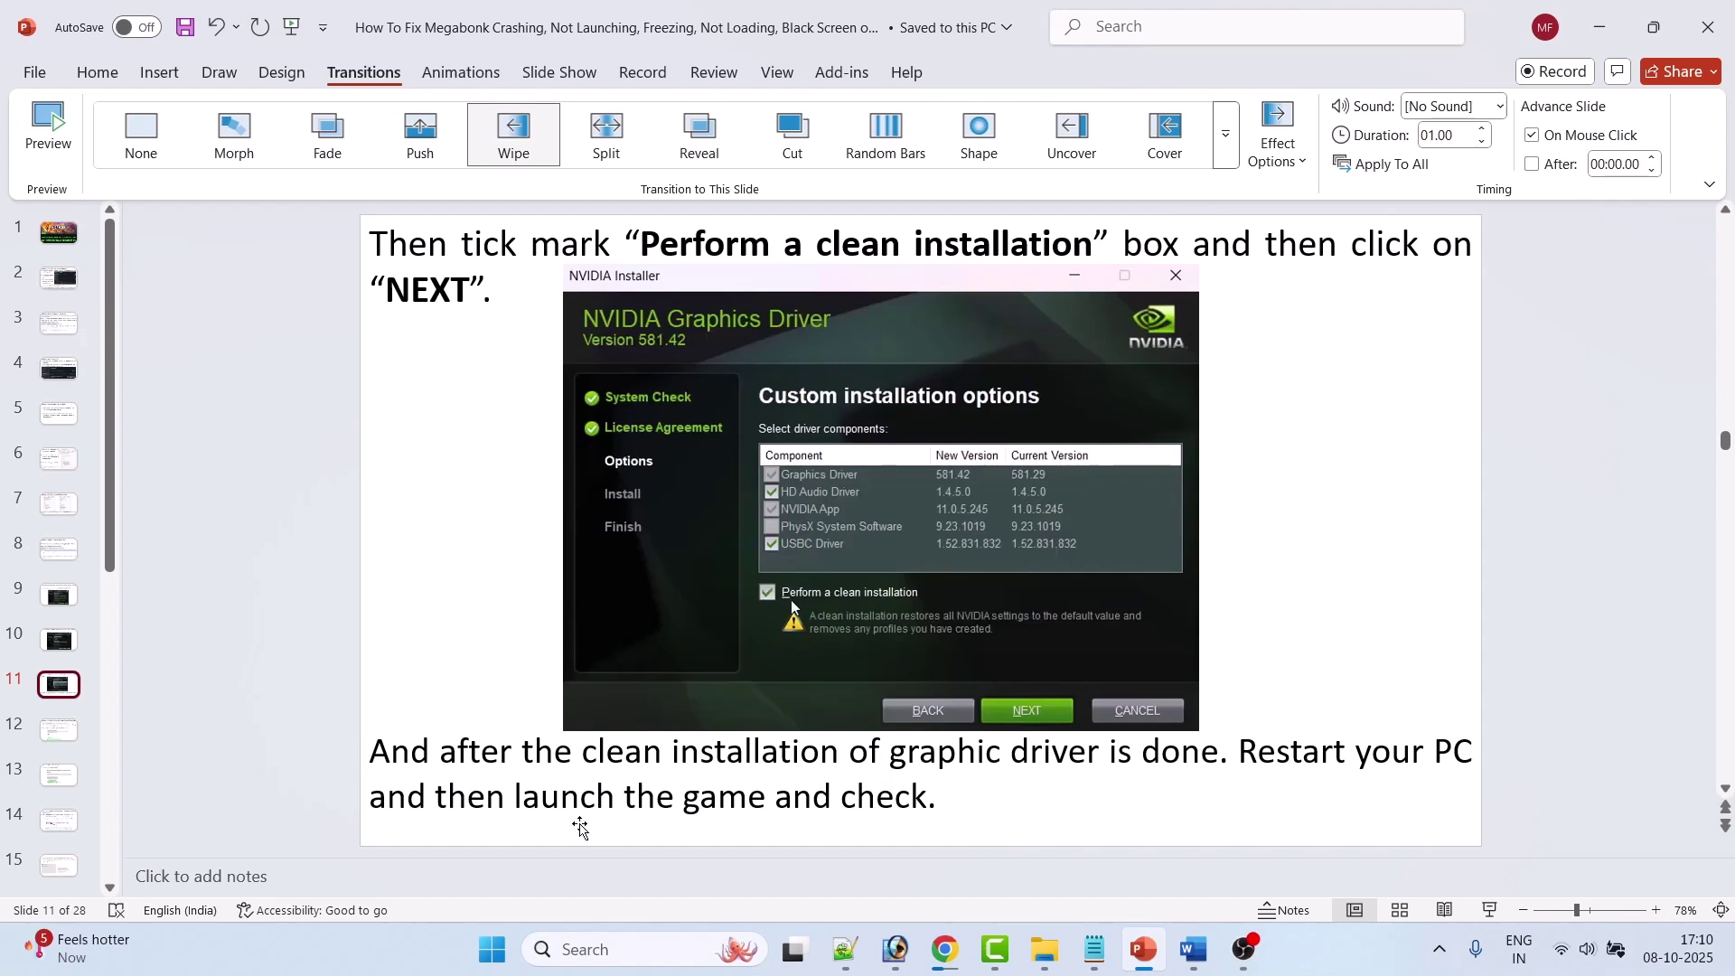
click(65, 732)
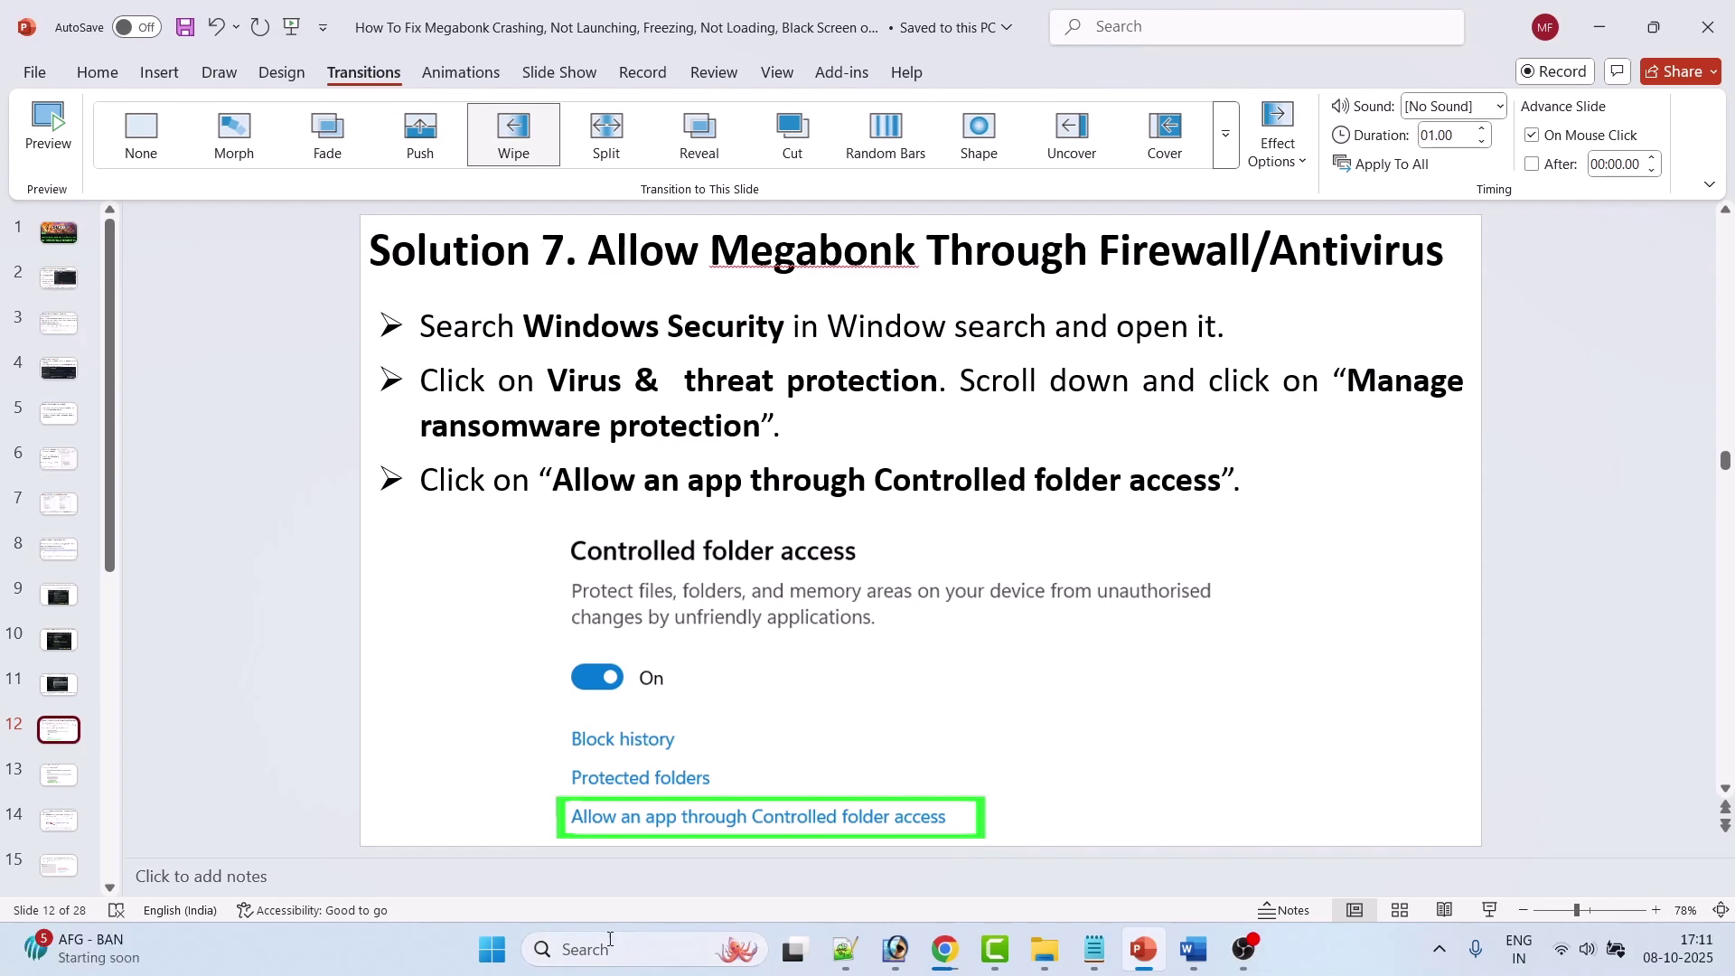
- Find Windows Security through the Windows search and open it
click(664, 948)
text(windows sec)
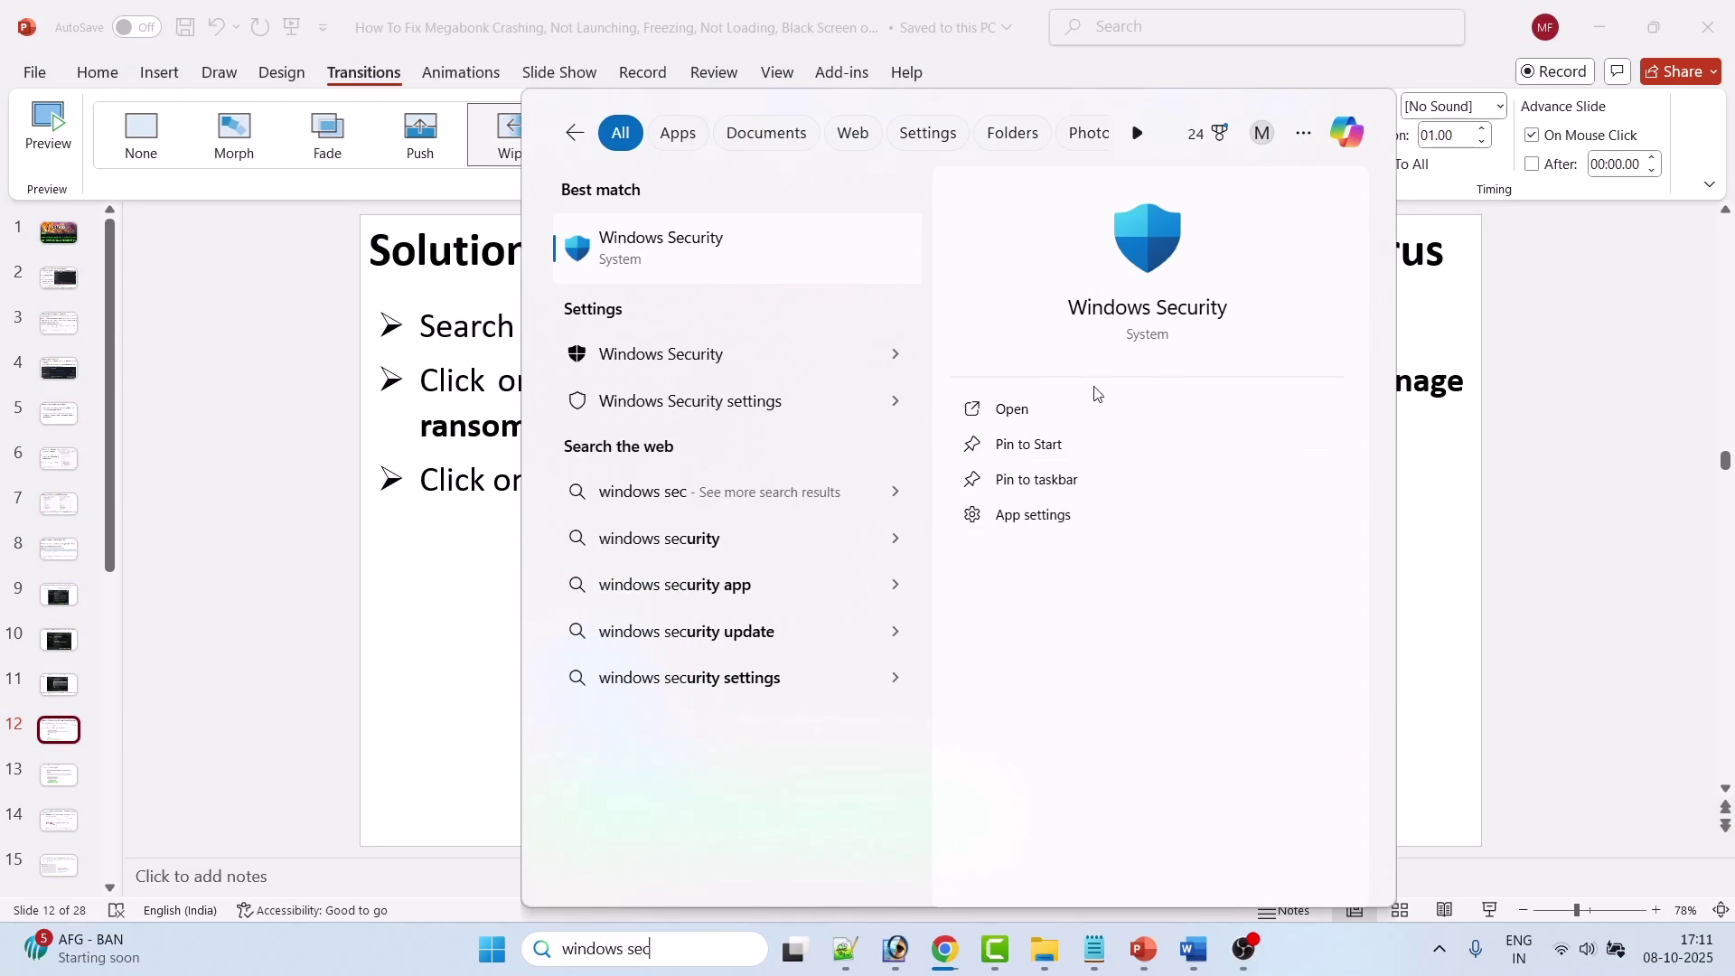
click(1084, 411)
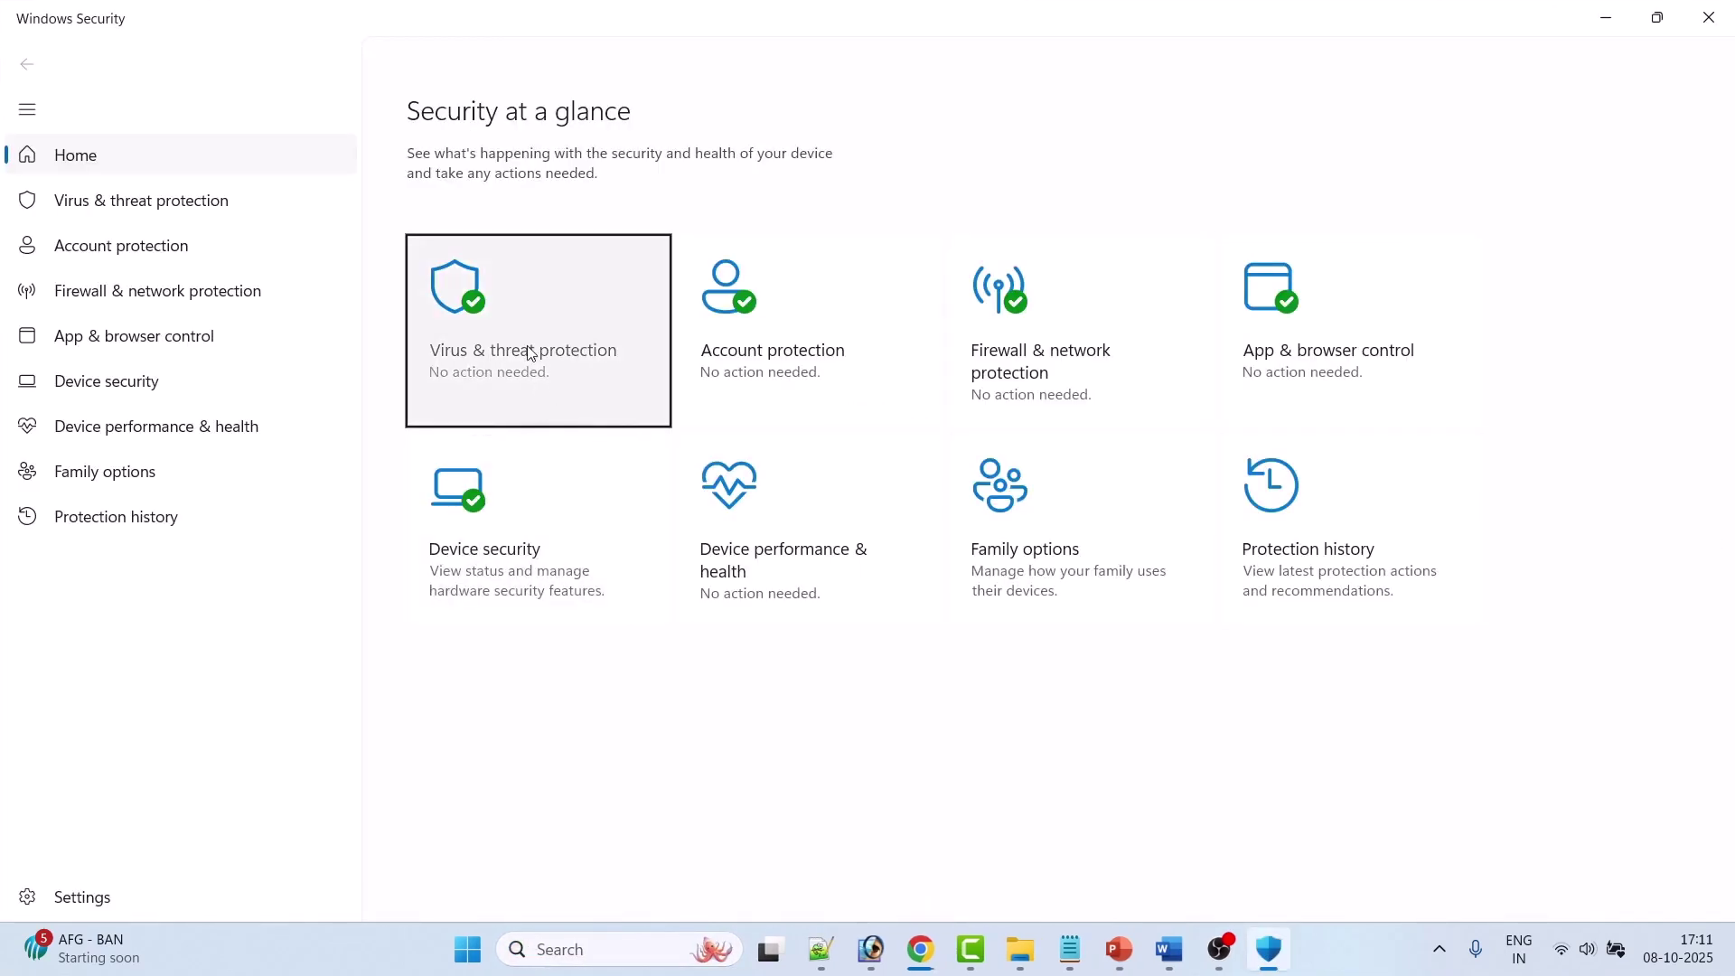
- Open the list of apps allowed through Controlled folder access in the ransomware protection settings
click(549, 351)
scroll(707, 867, down, 3)
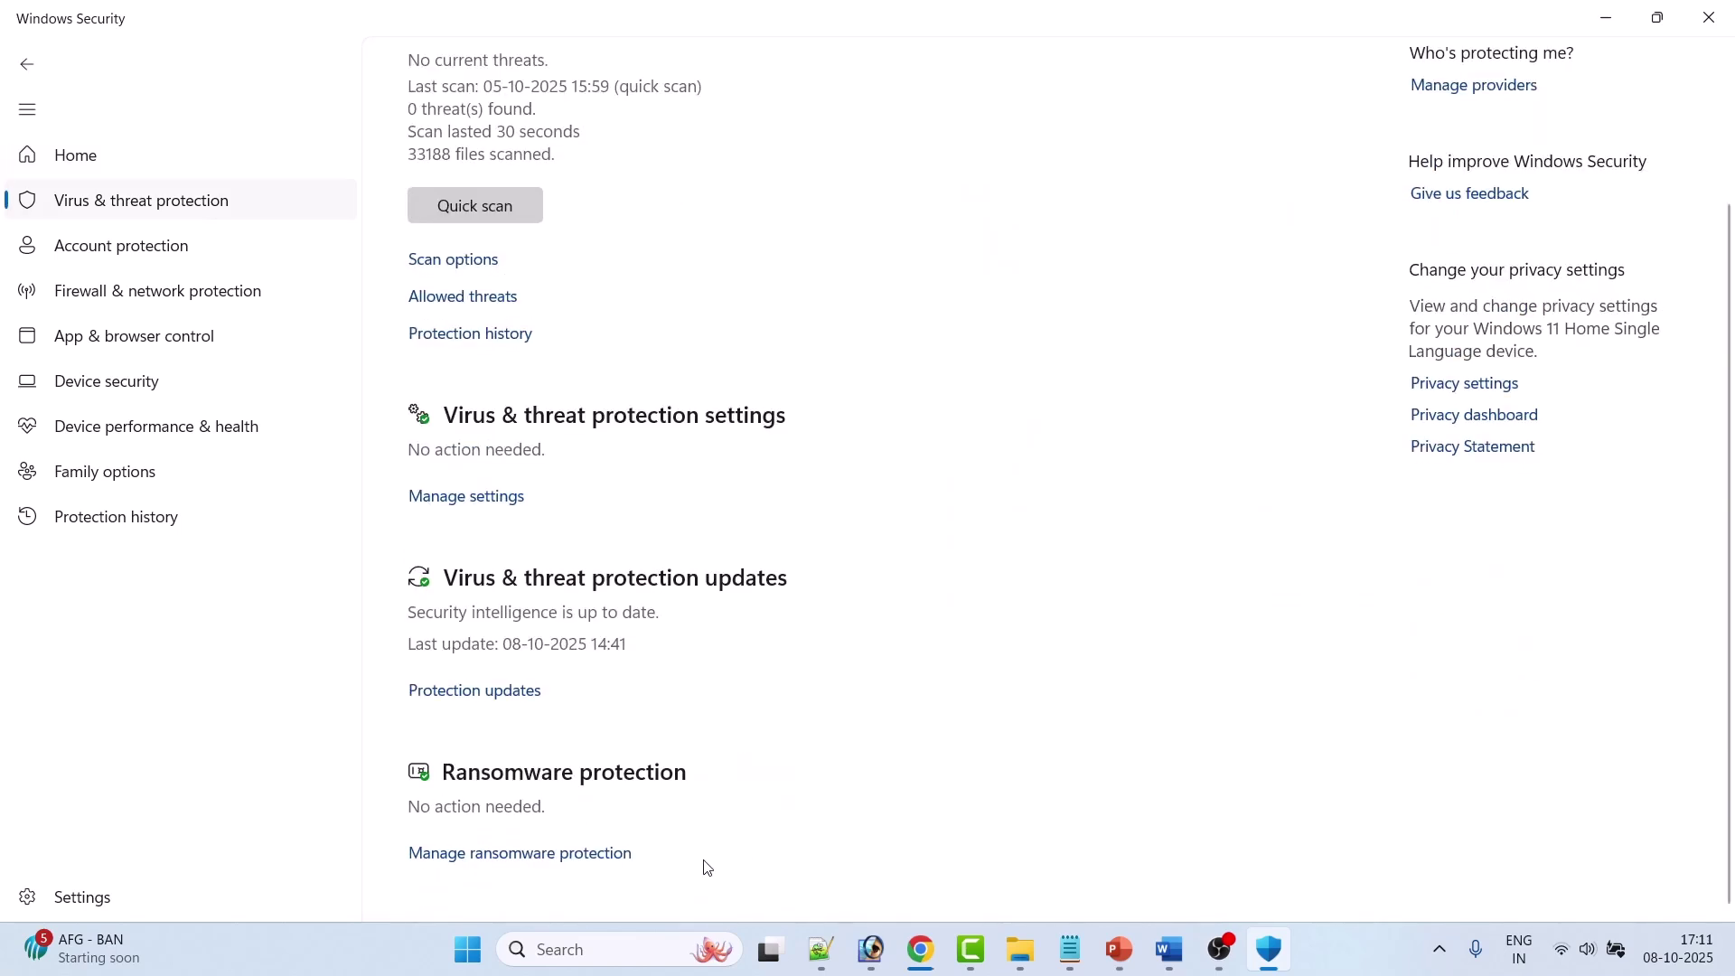
click(545, 854)
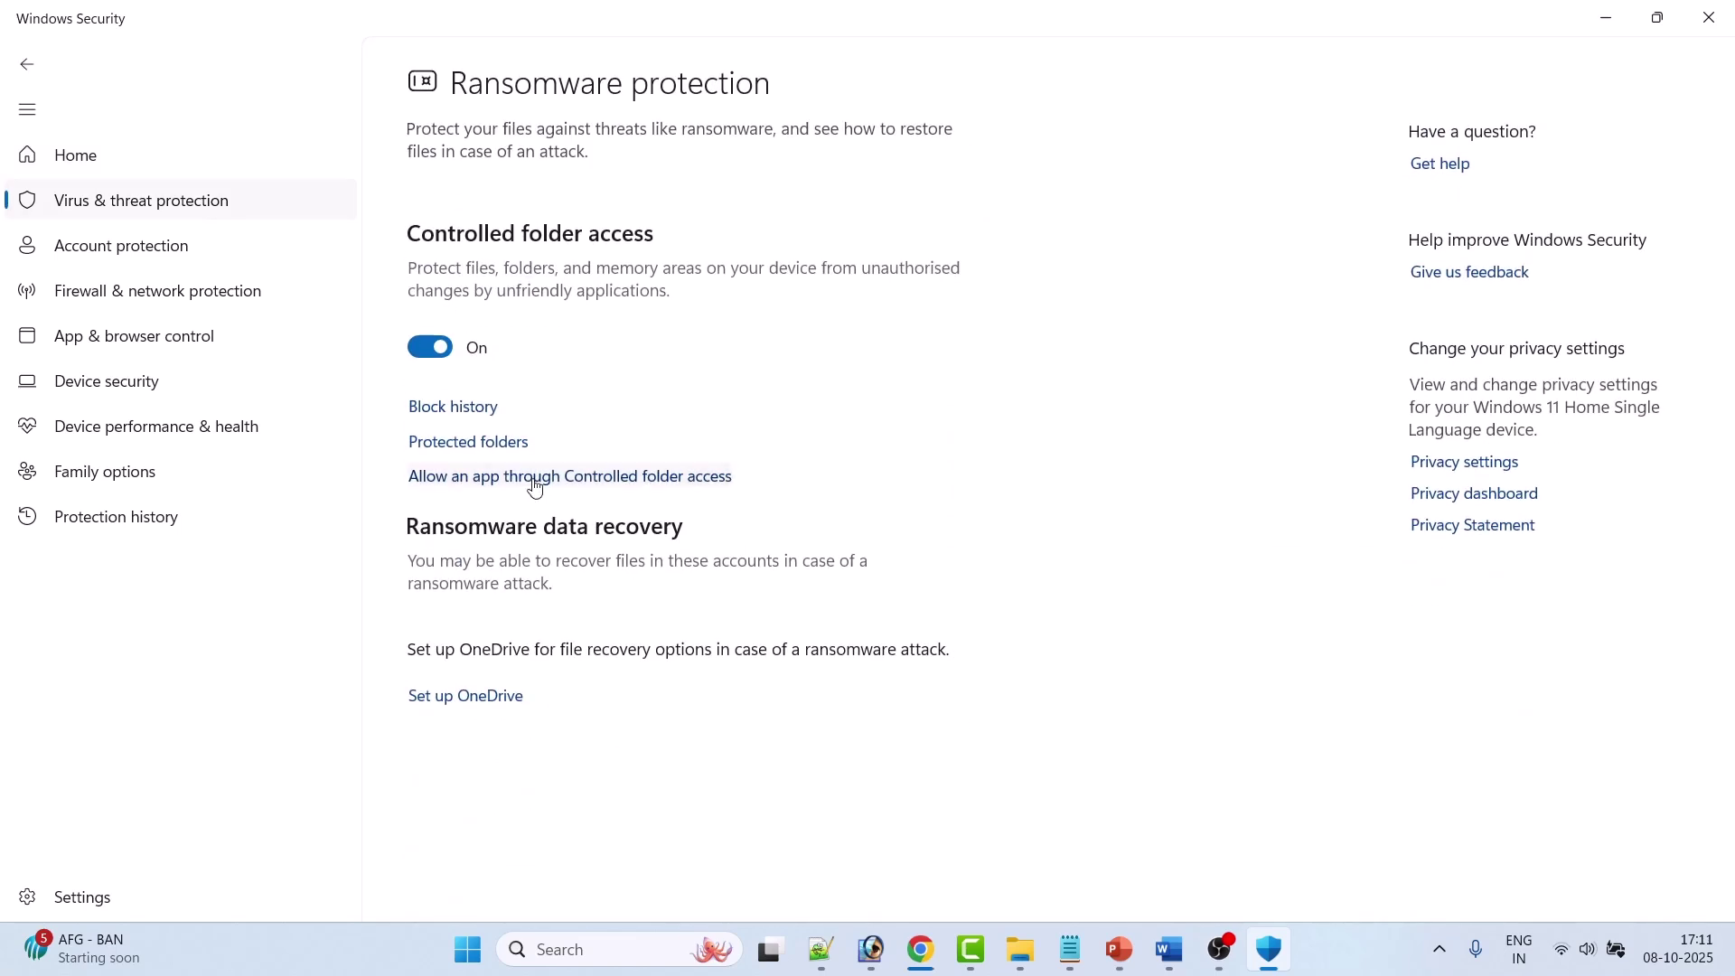
click(589, 480)
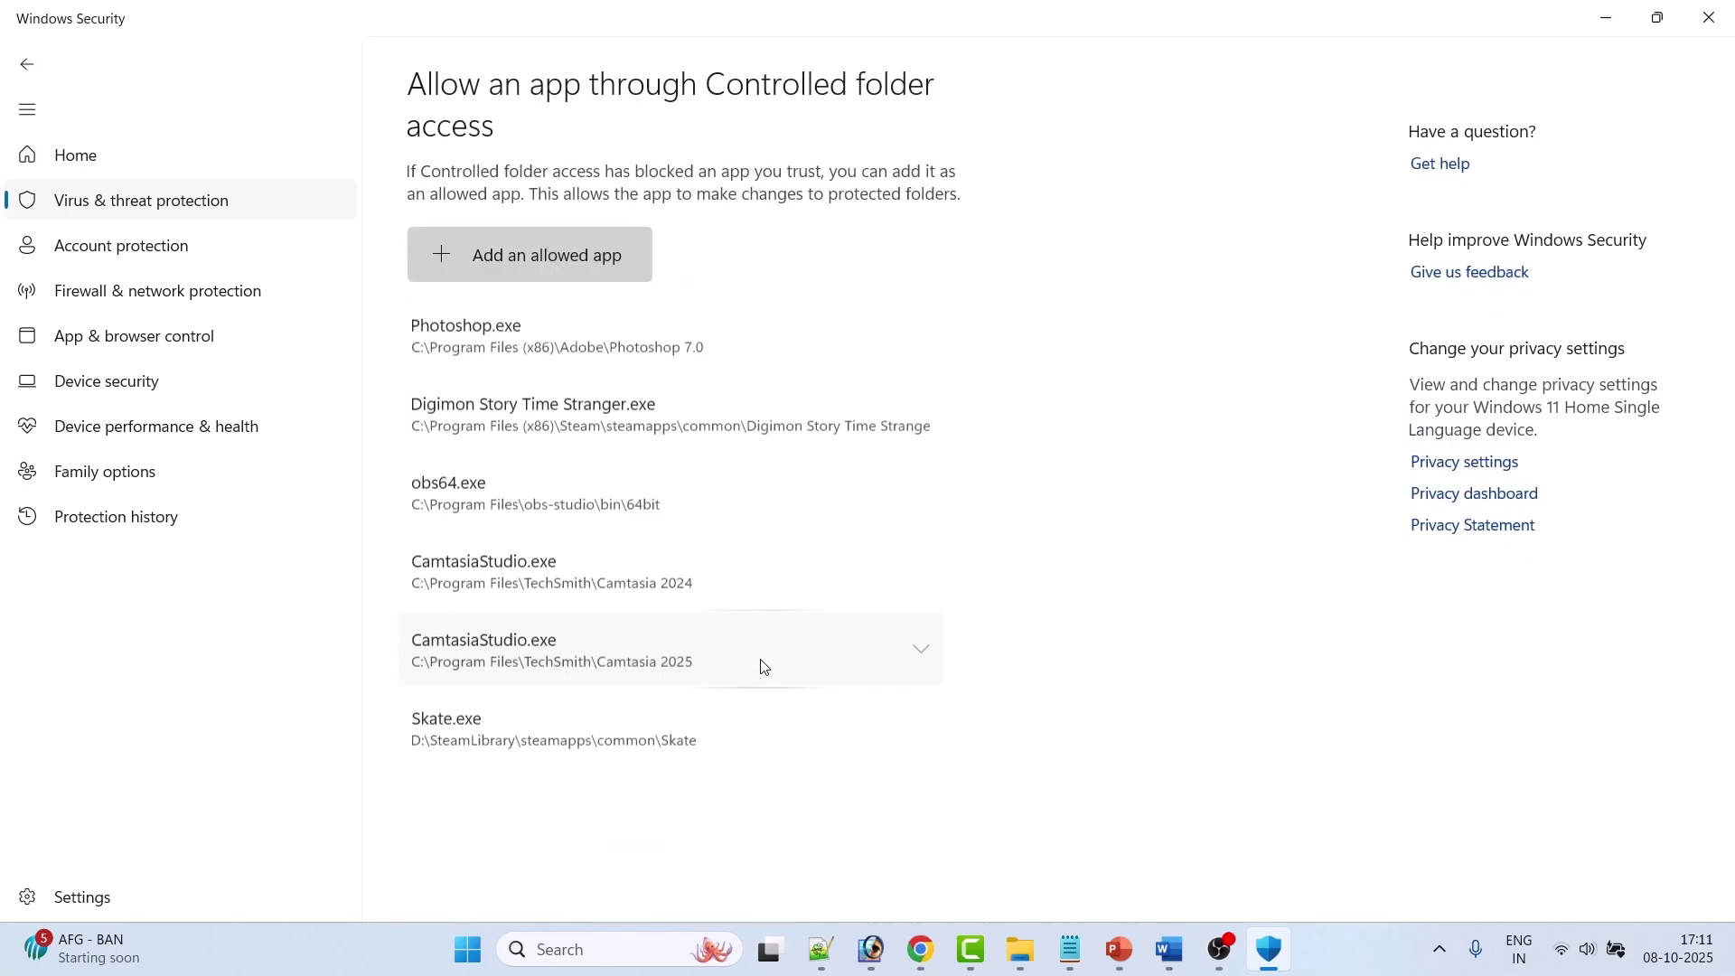
- Start adding an allowed app by browsing all apps, and cancel the file selection
click(465, 267)
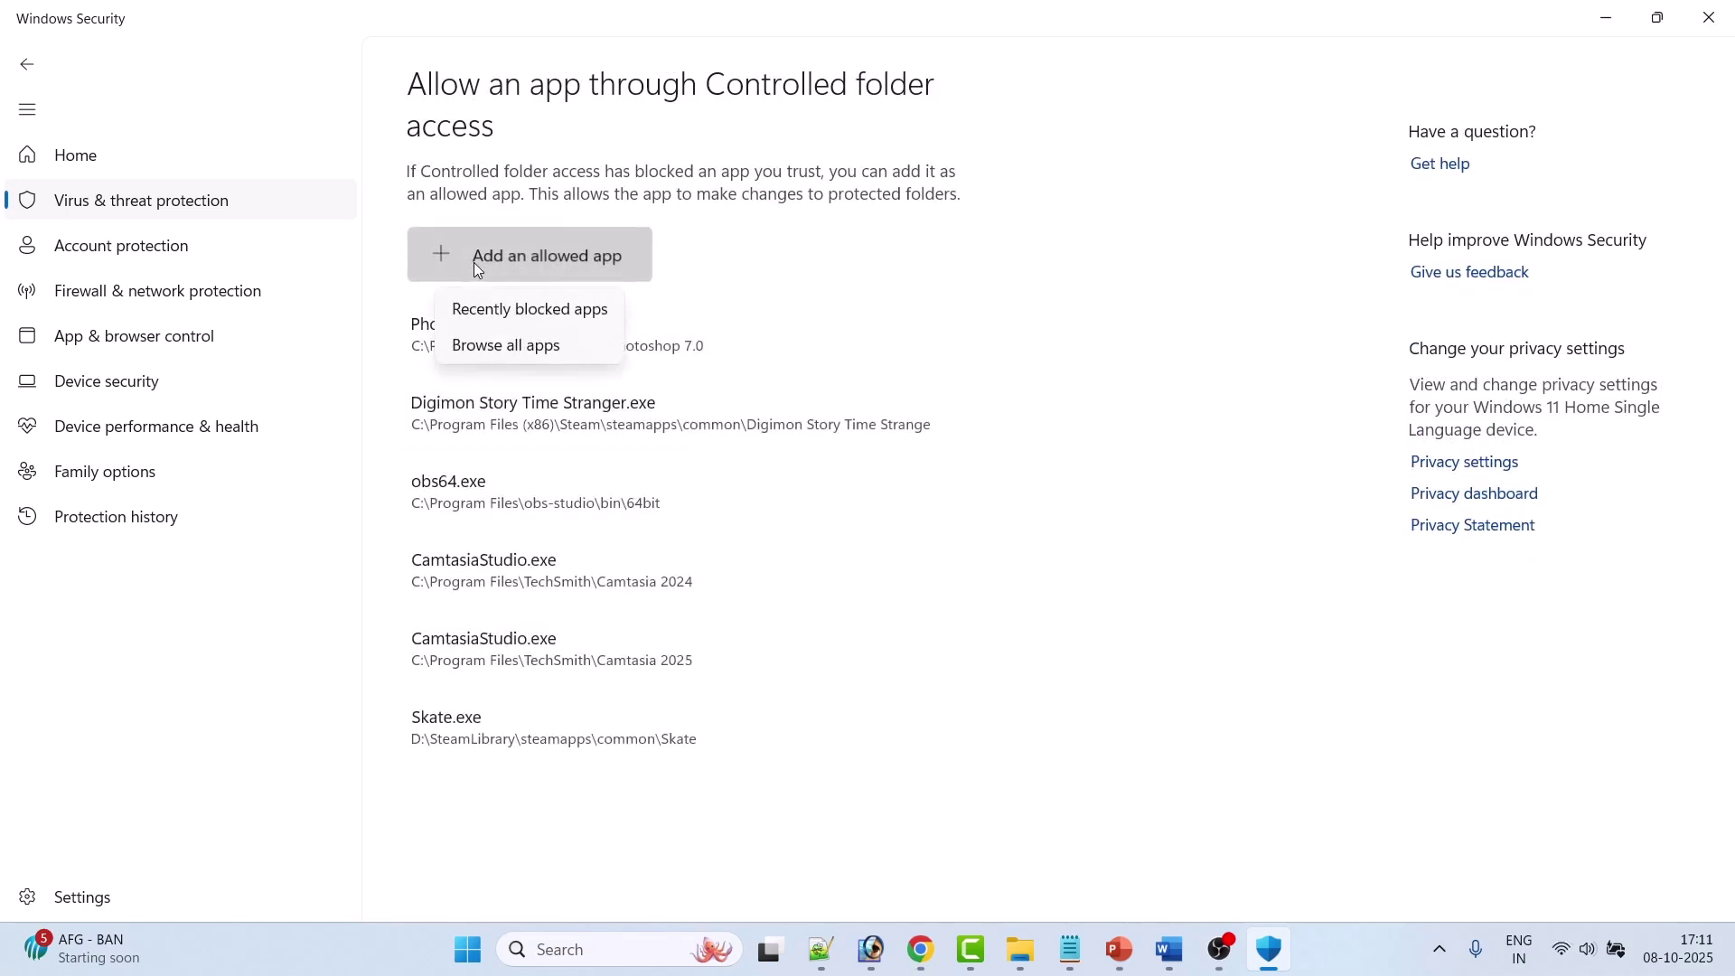
click(492, 340)
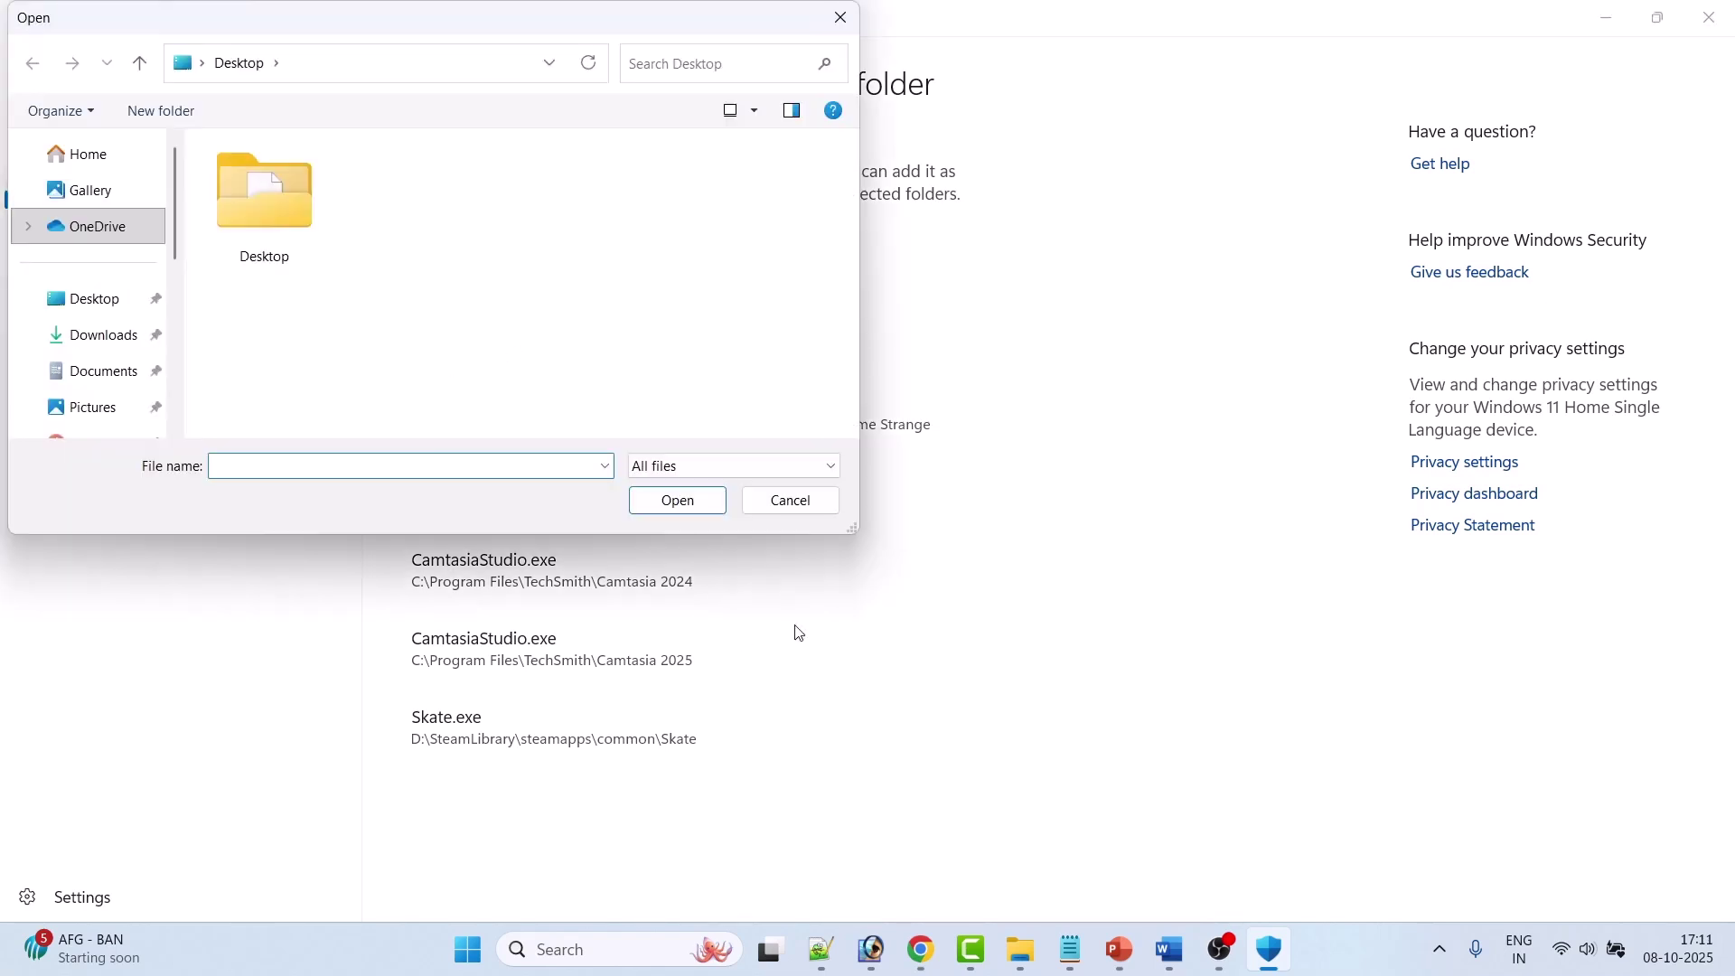
click(789, 501)
- Switch back to the PowerPoint presentation and advance from slide 12 through slide 13 to slide 14
key(alt+Tab)
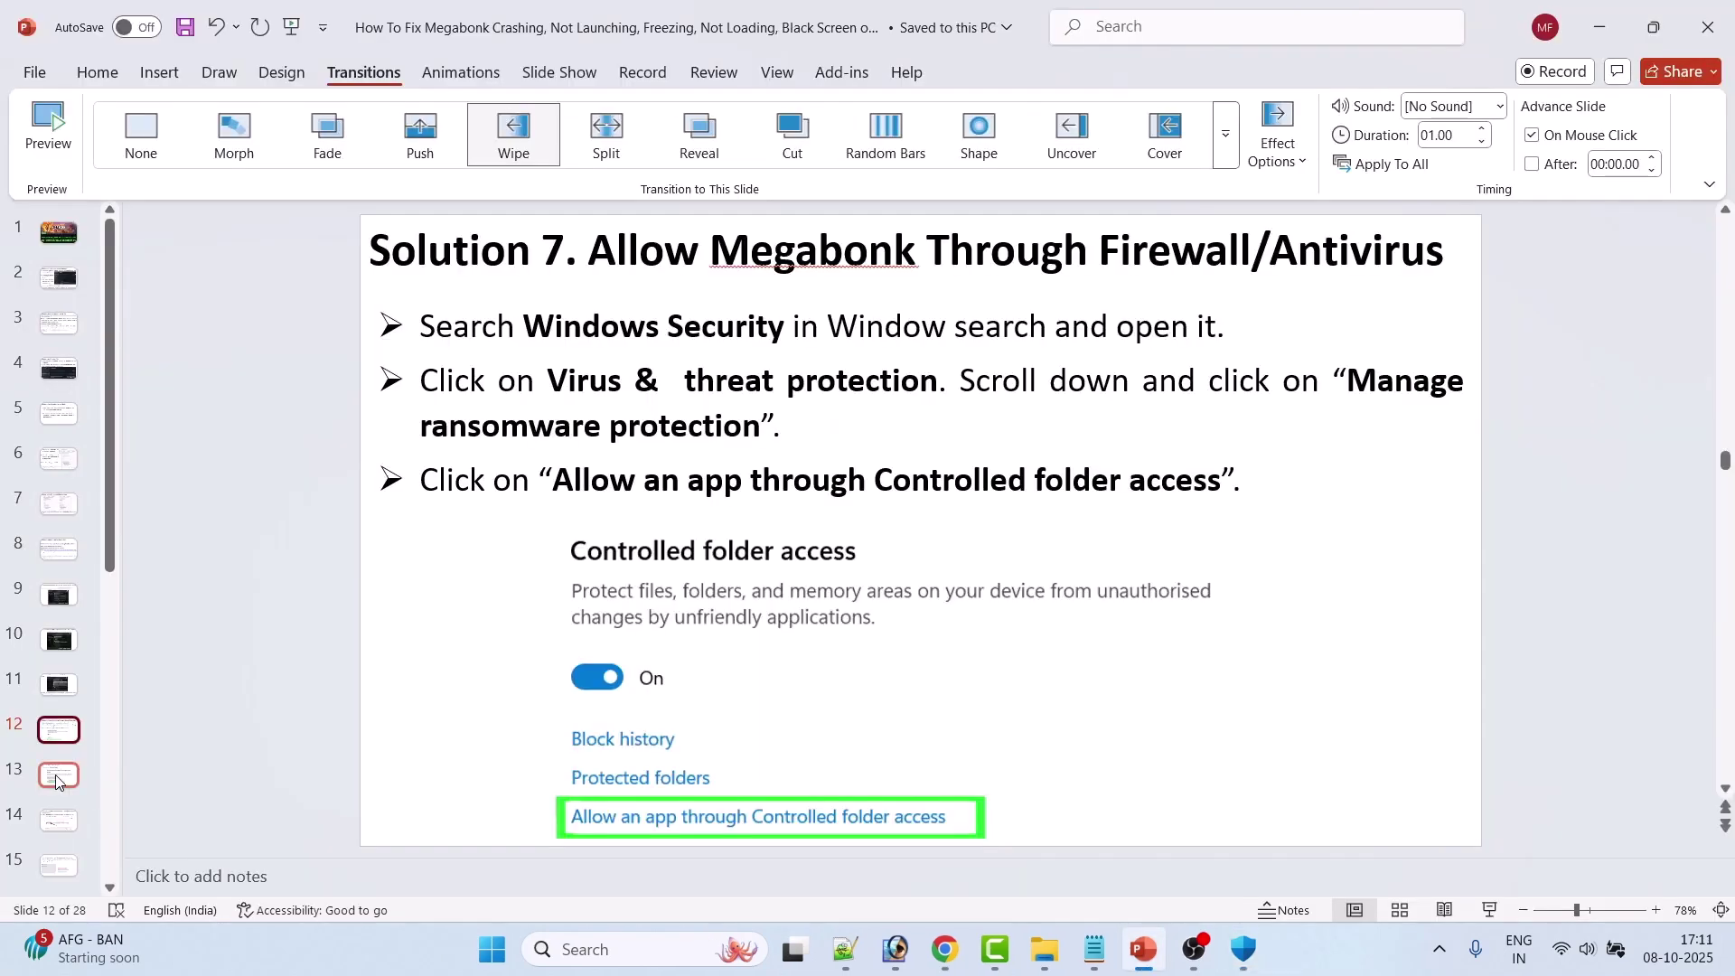
click(45, 775)
scroll(41, 750, down, 1)
click(47, 774)
scroll(47, 768, down, 4)
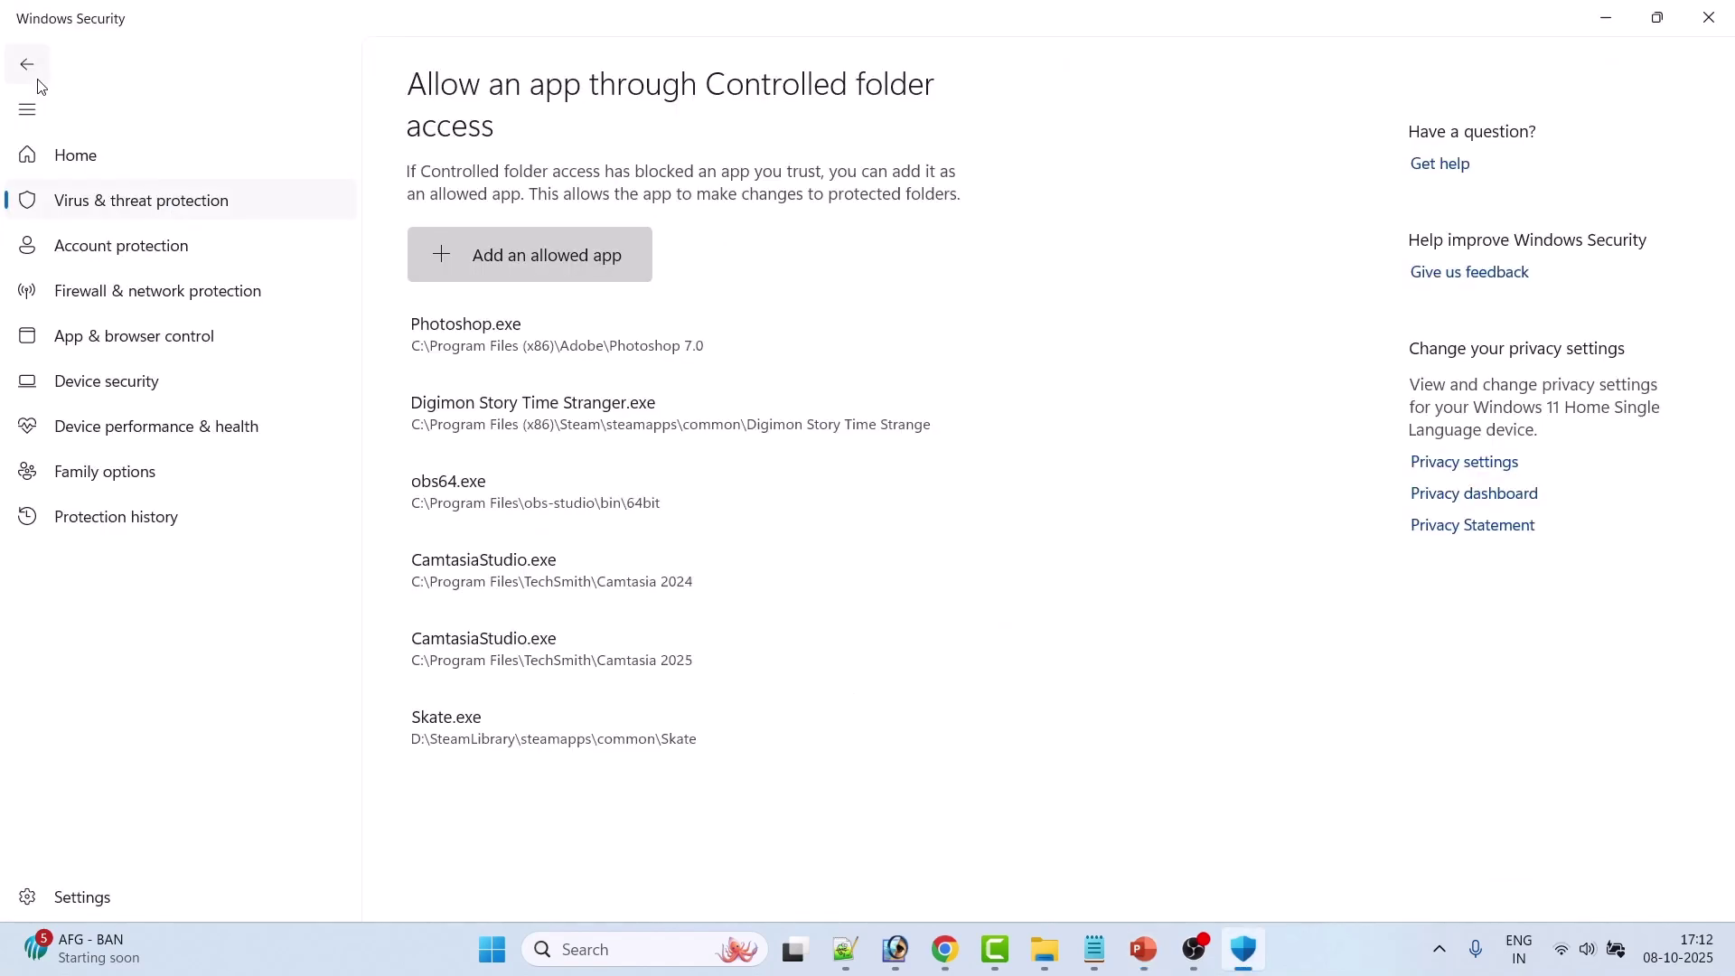
- Leave the Controlled folder access page and open the apps allowed through the firewall under Firewall & network protection
click(34, 76)
click(34, 76)
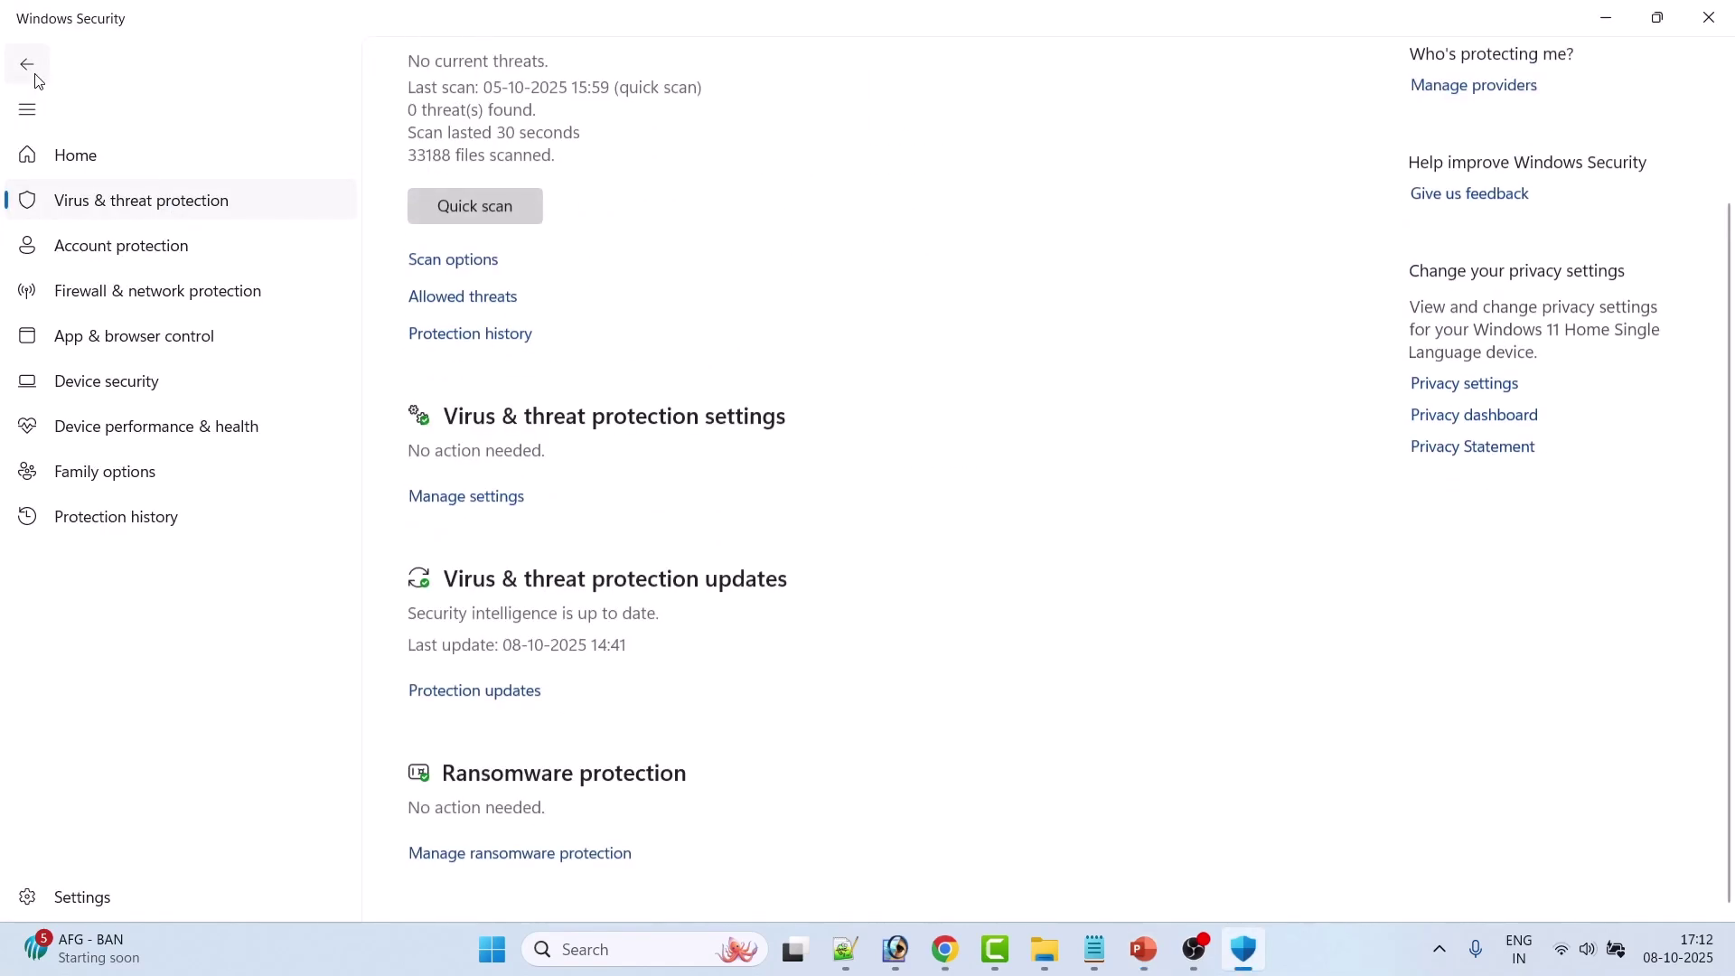
click(35, 76)
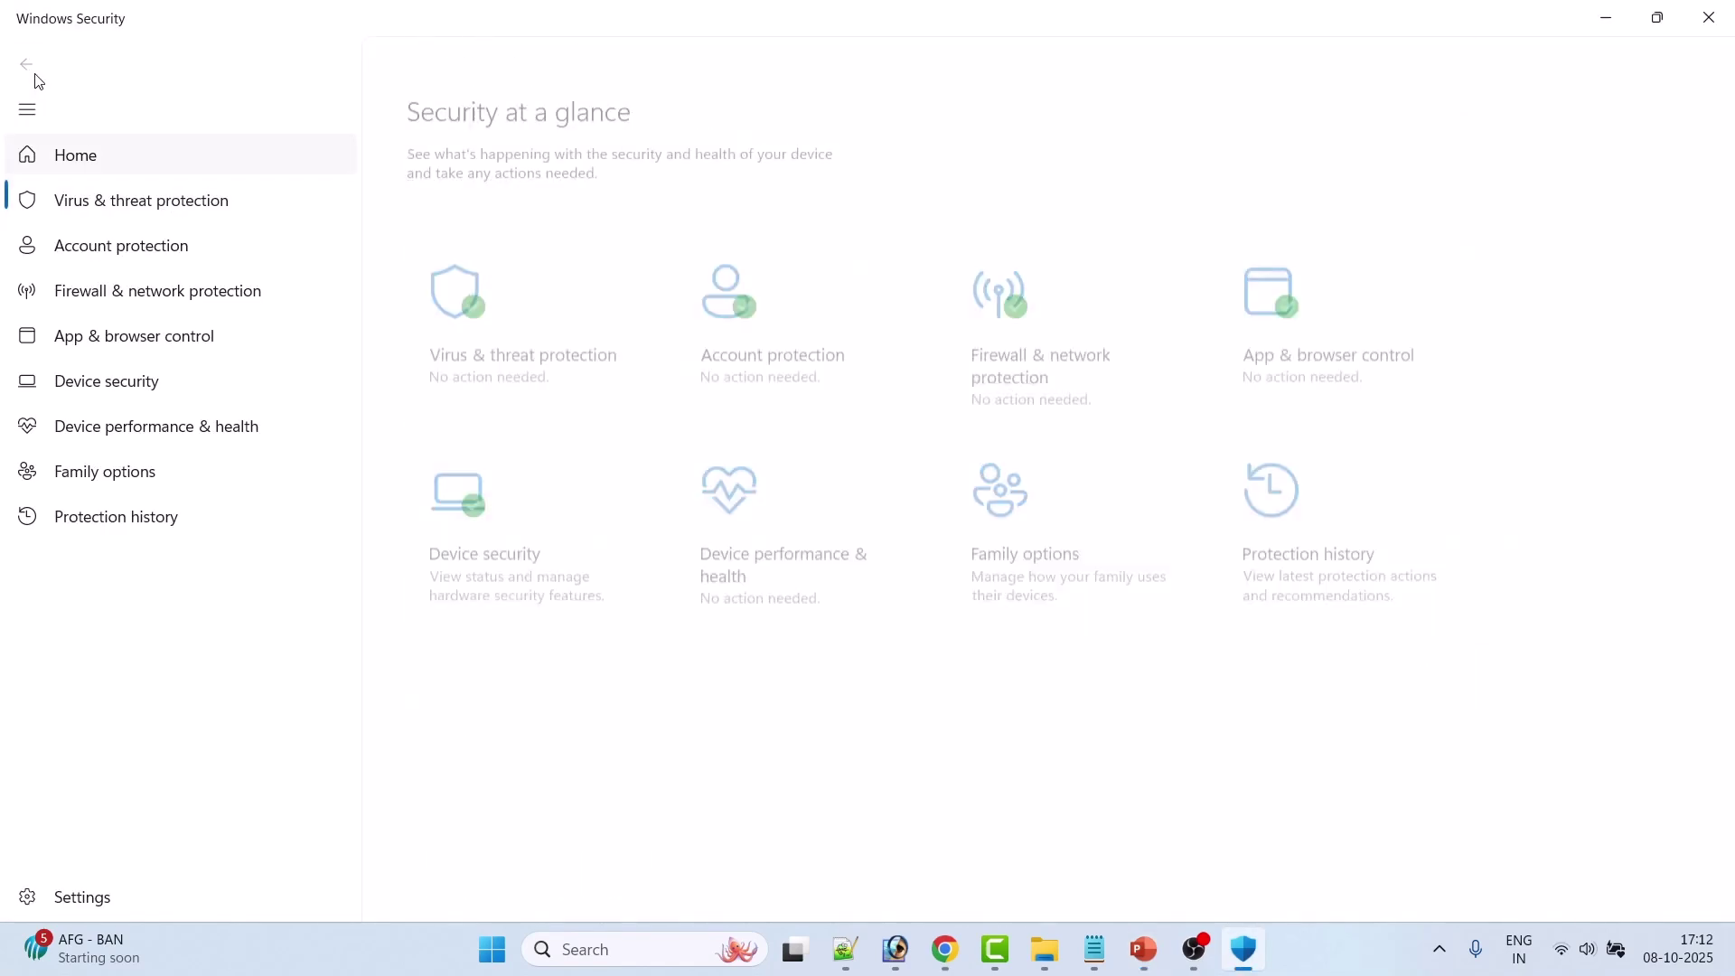
click(1078, 370)
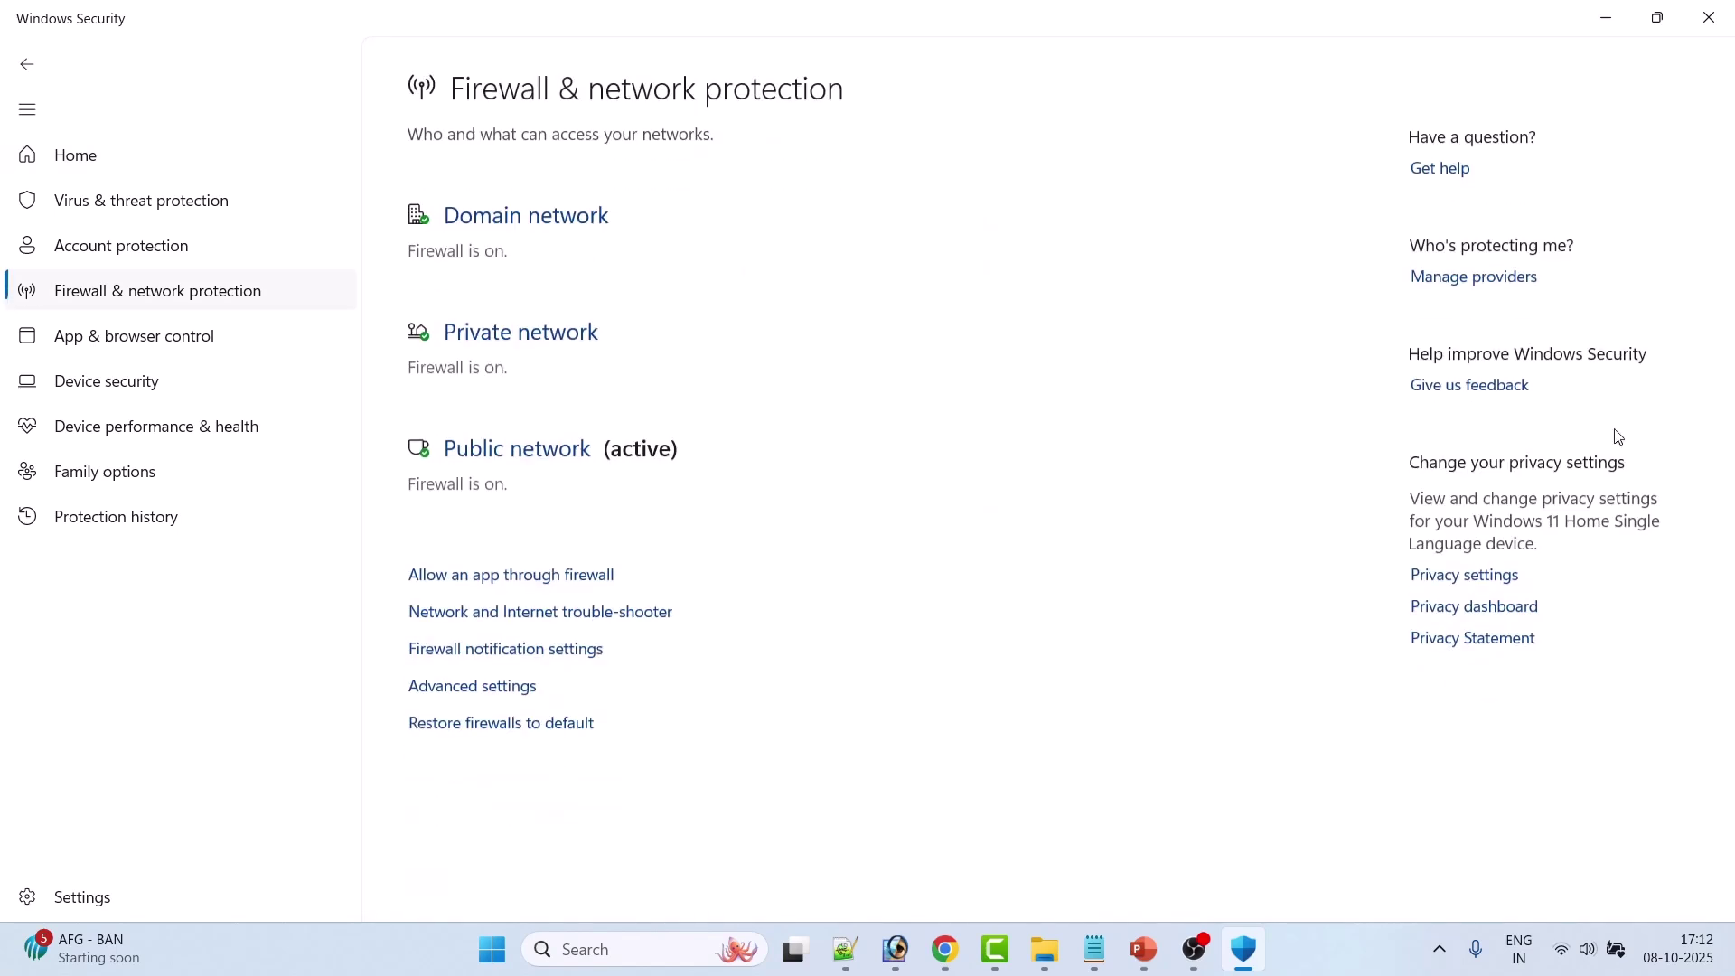
click(519, 578)
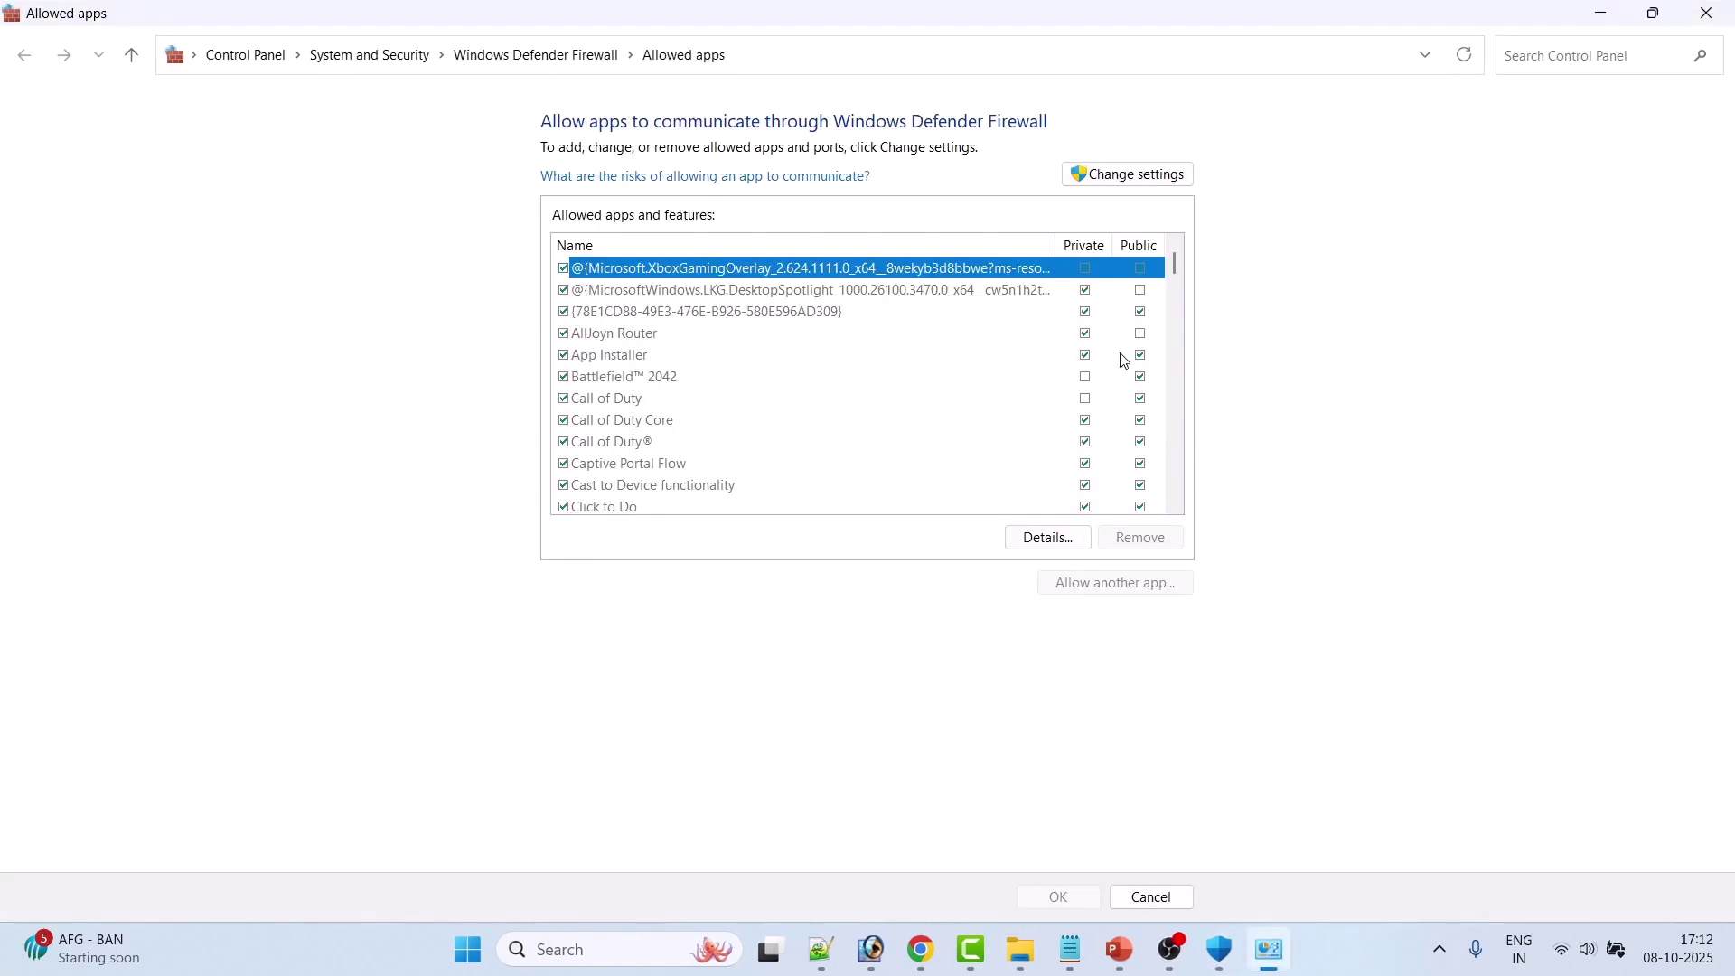
- Unlock the firewall's allowed apps settings, start browsing for another app to allow, and cancel the file selection
click(1131, 174)
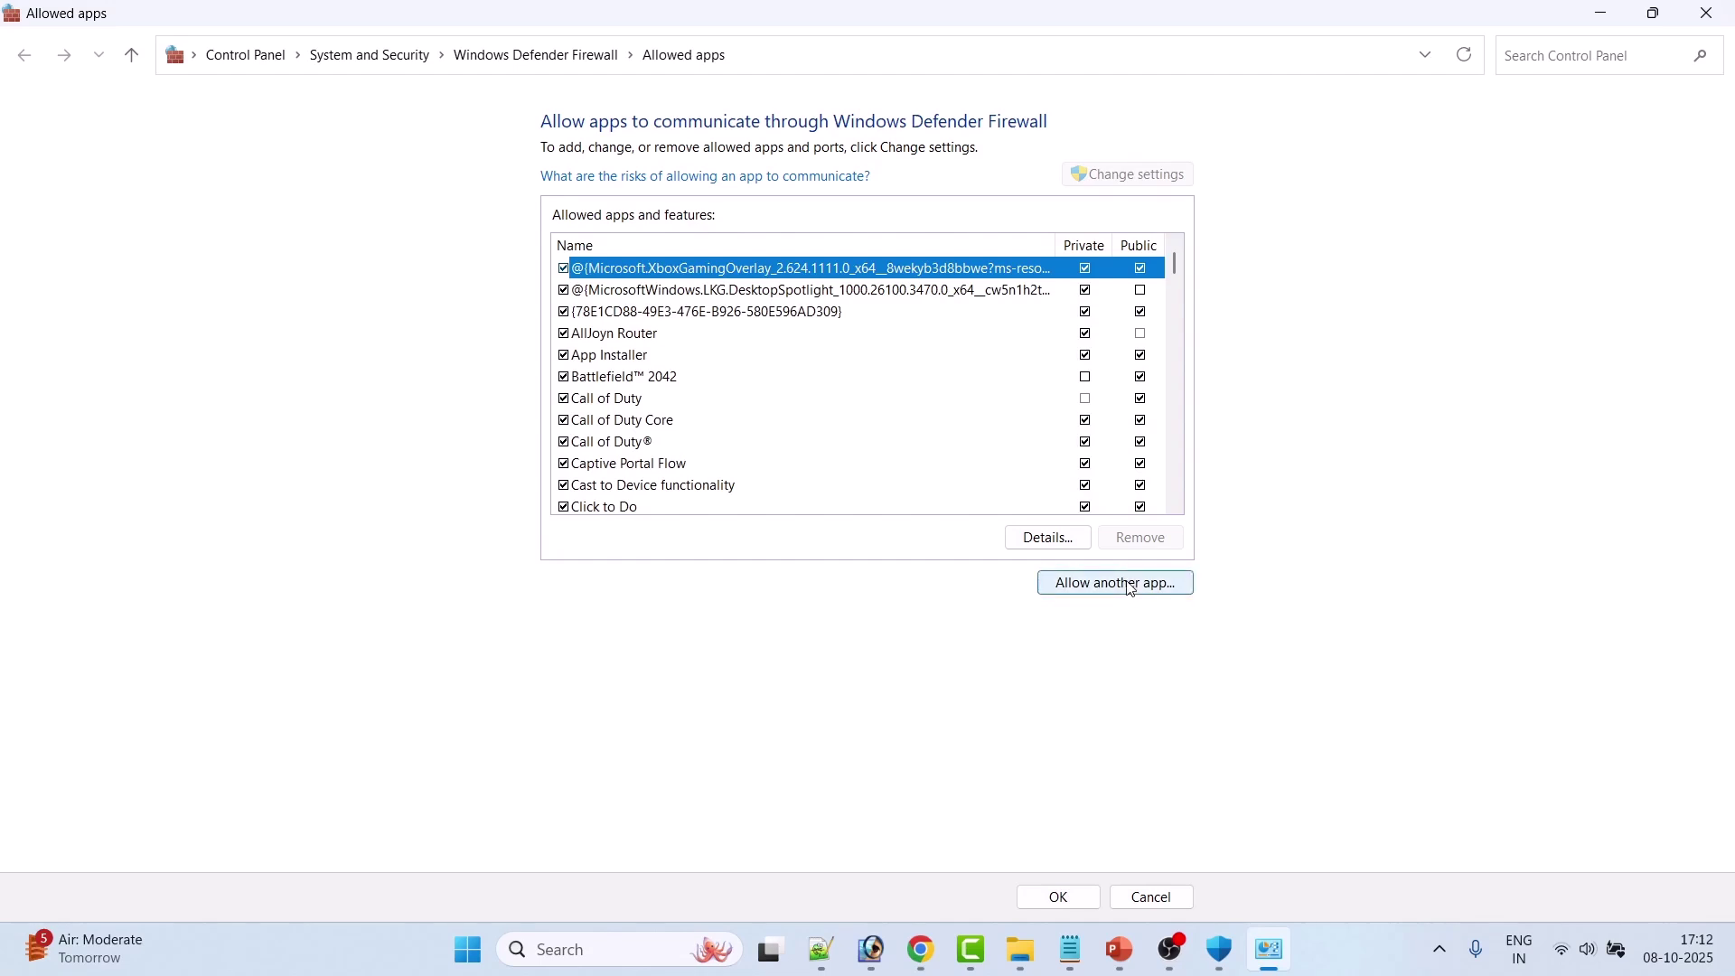
click(1134, 586)
click(1004, 577)
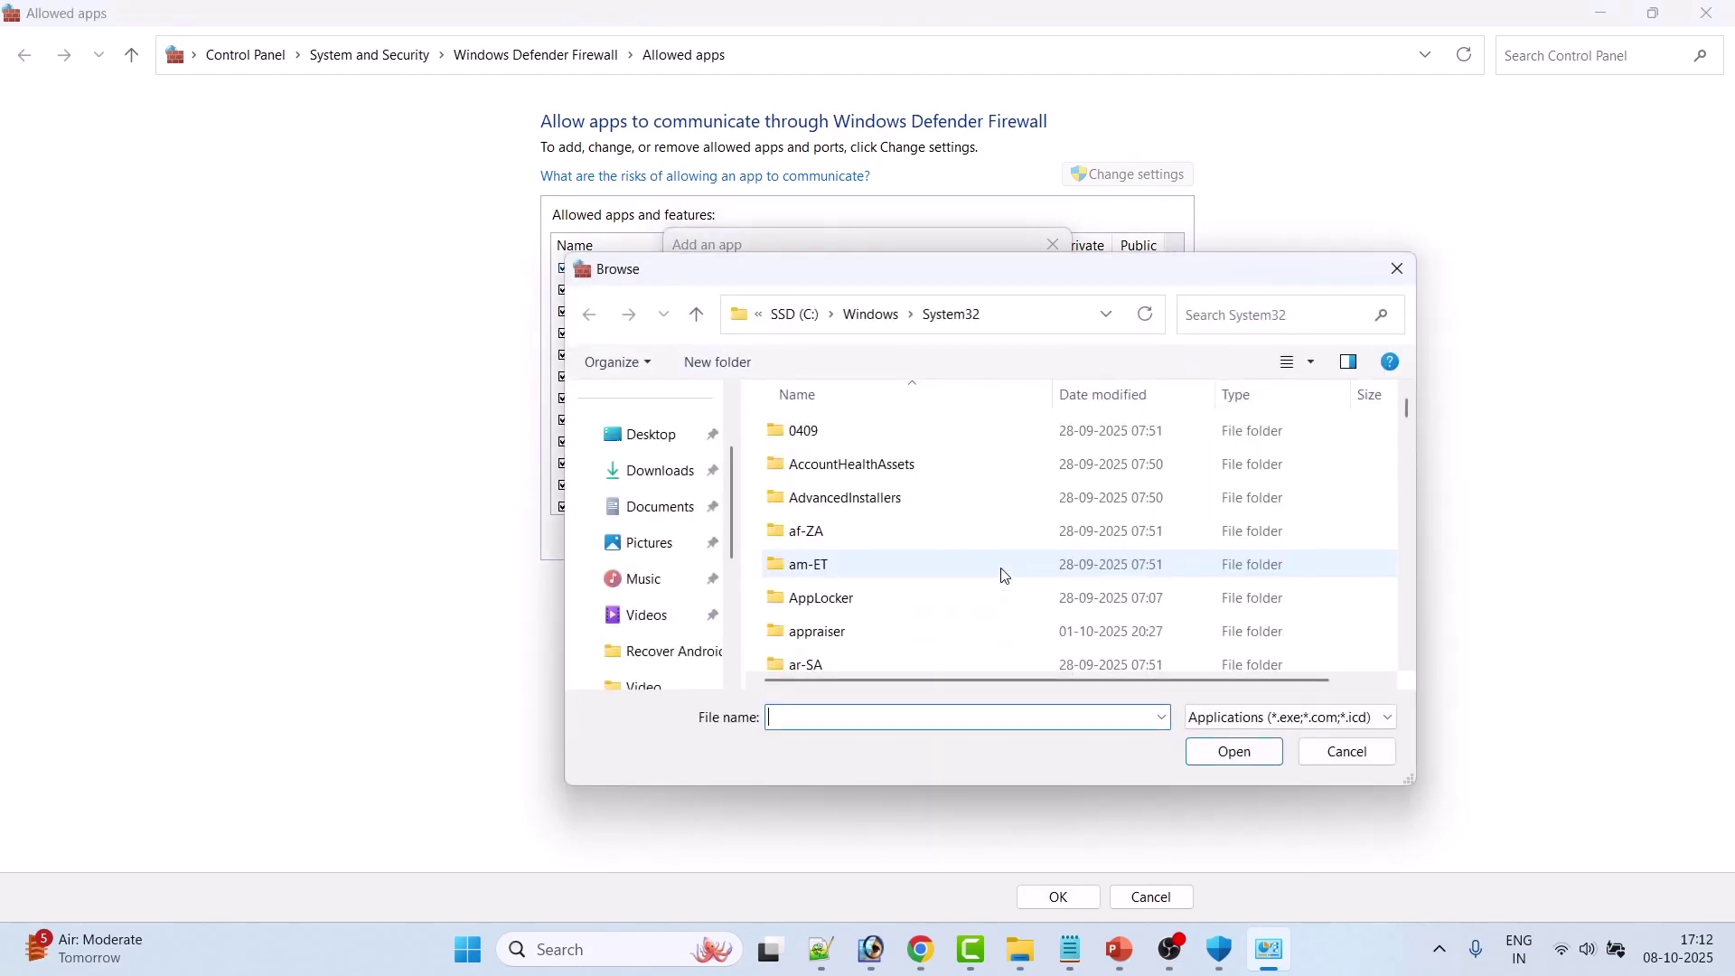
click(1336, 751)
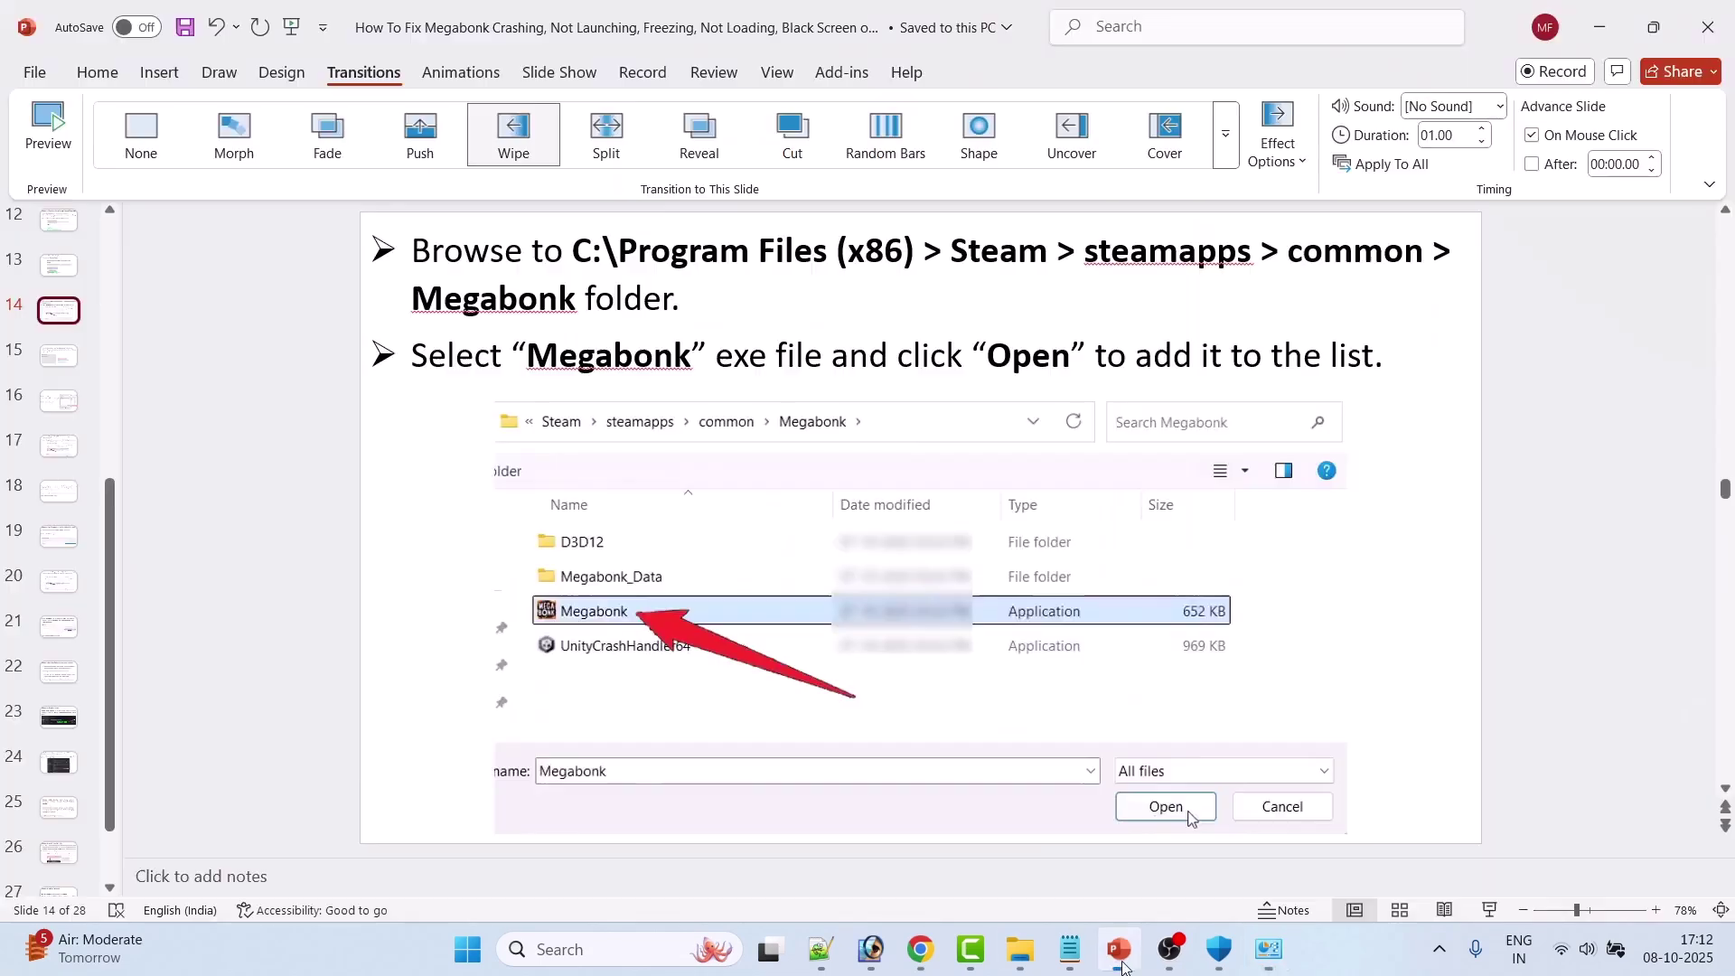
- Advance through the firewall and third-party antivirus slides to Solution 8 on slide 19
click(58, 356)
click(56, 400)
click(58, 445)
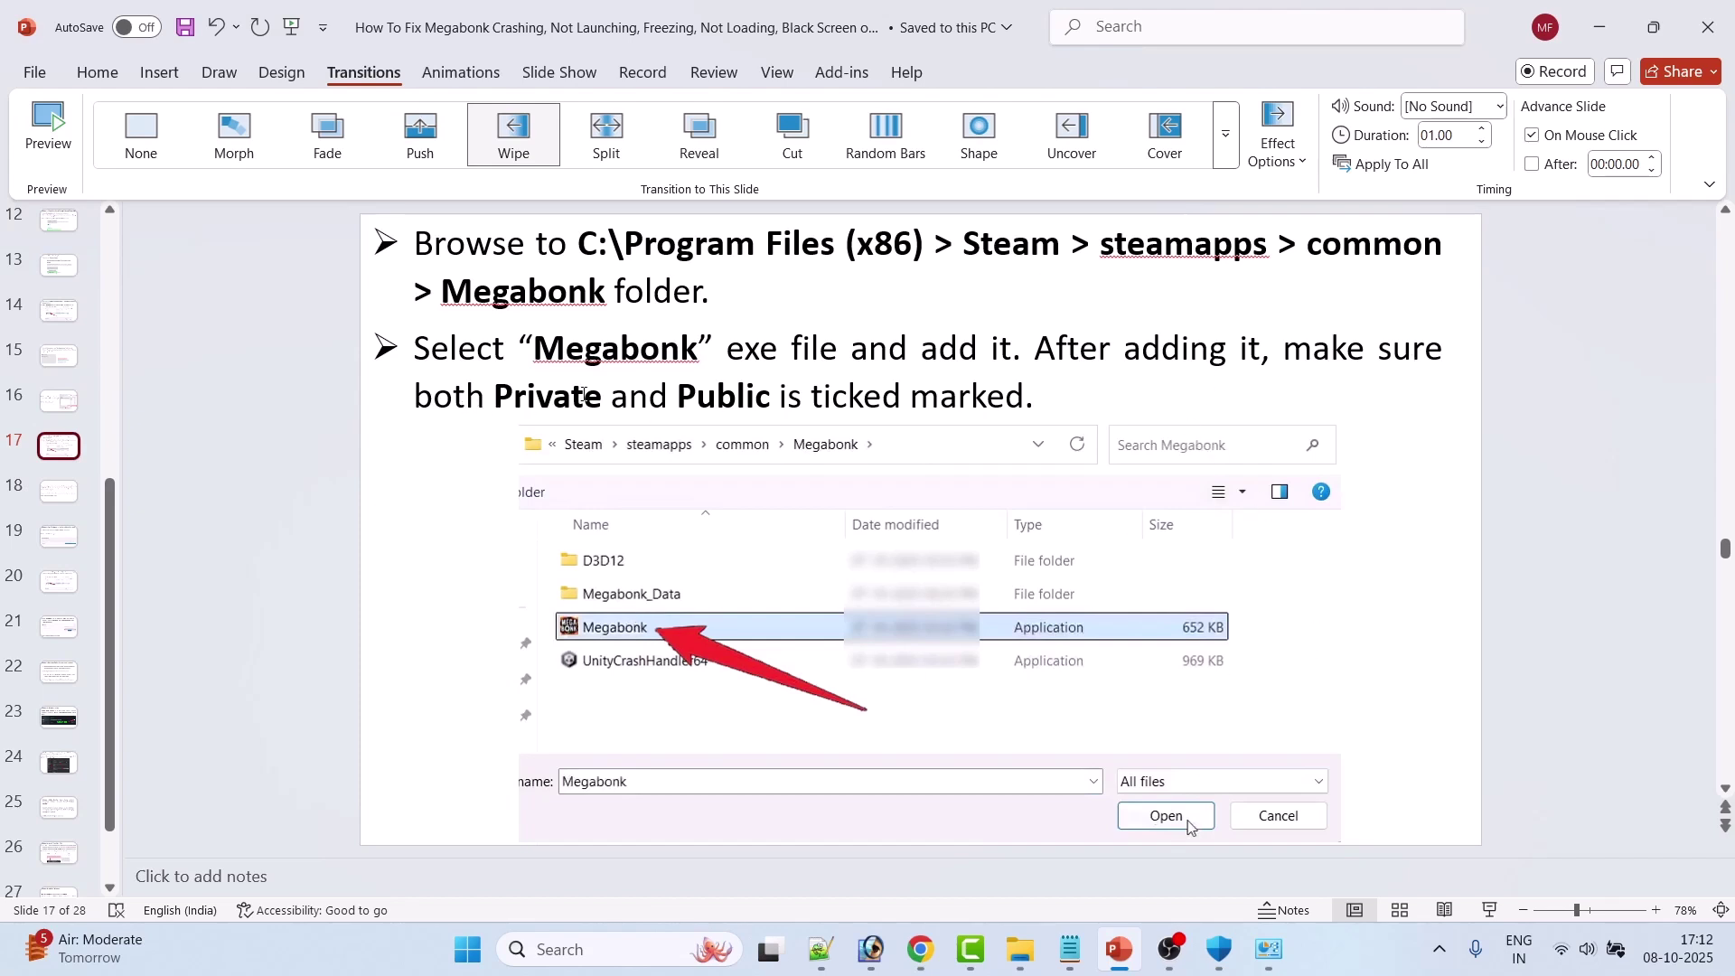
click(61, 490)
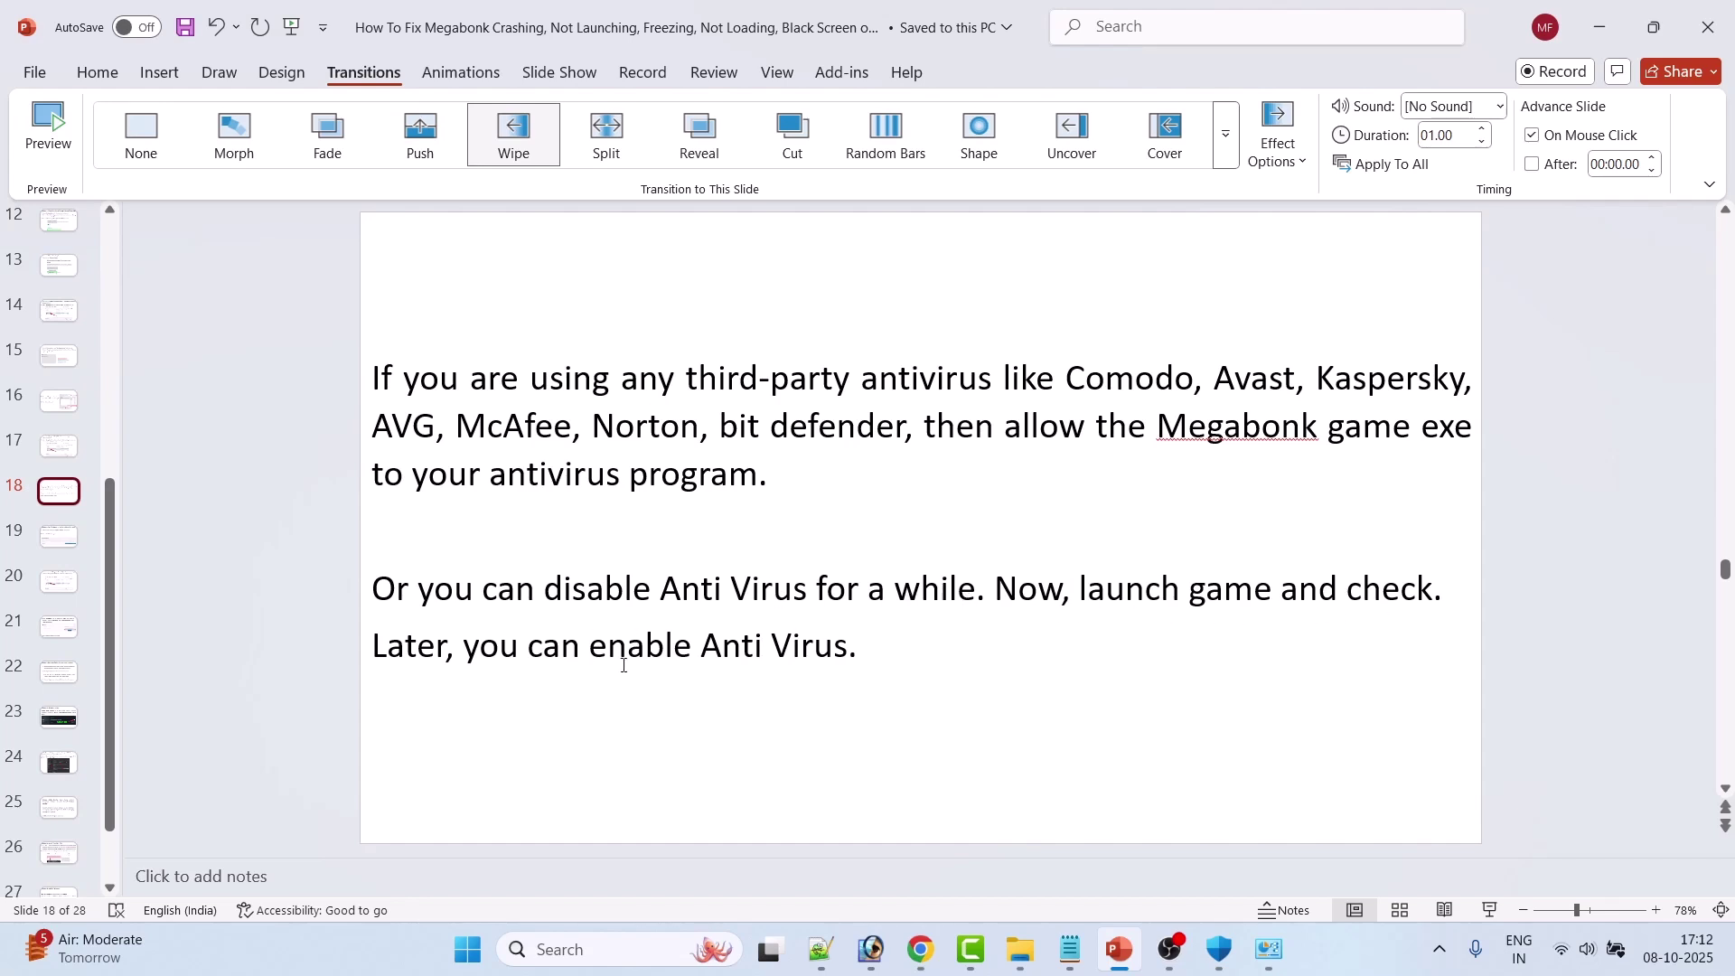
scroll(493, 274, down, 1)
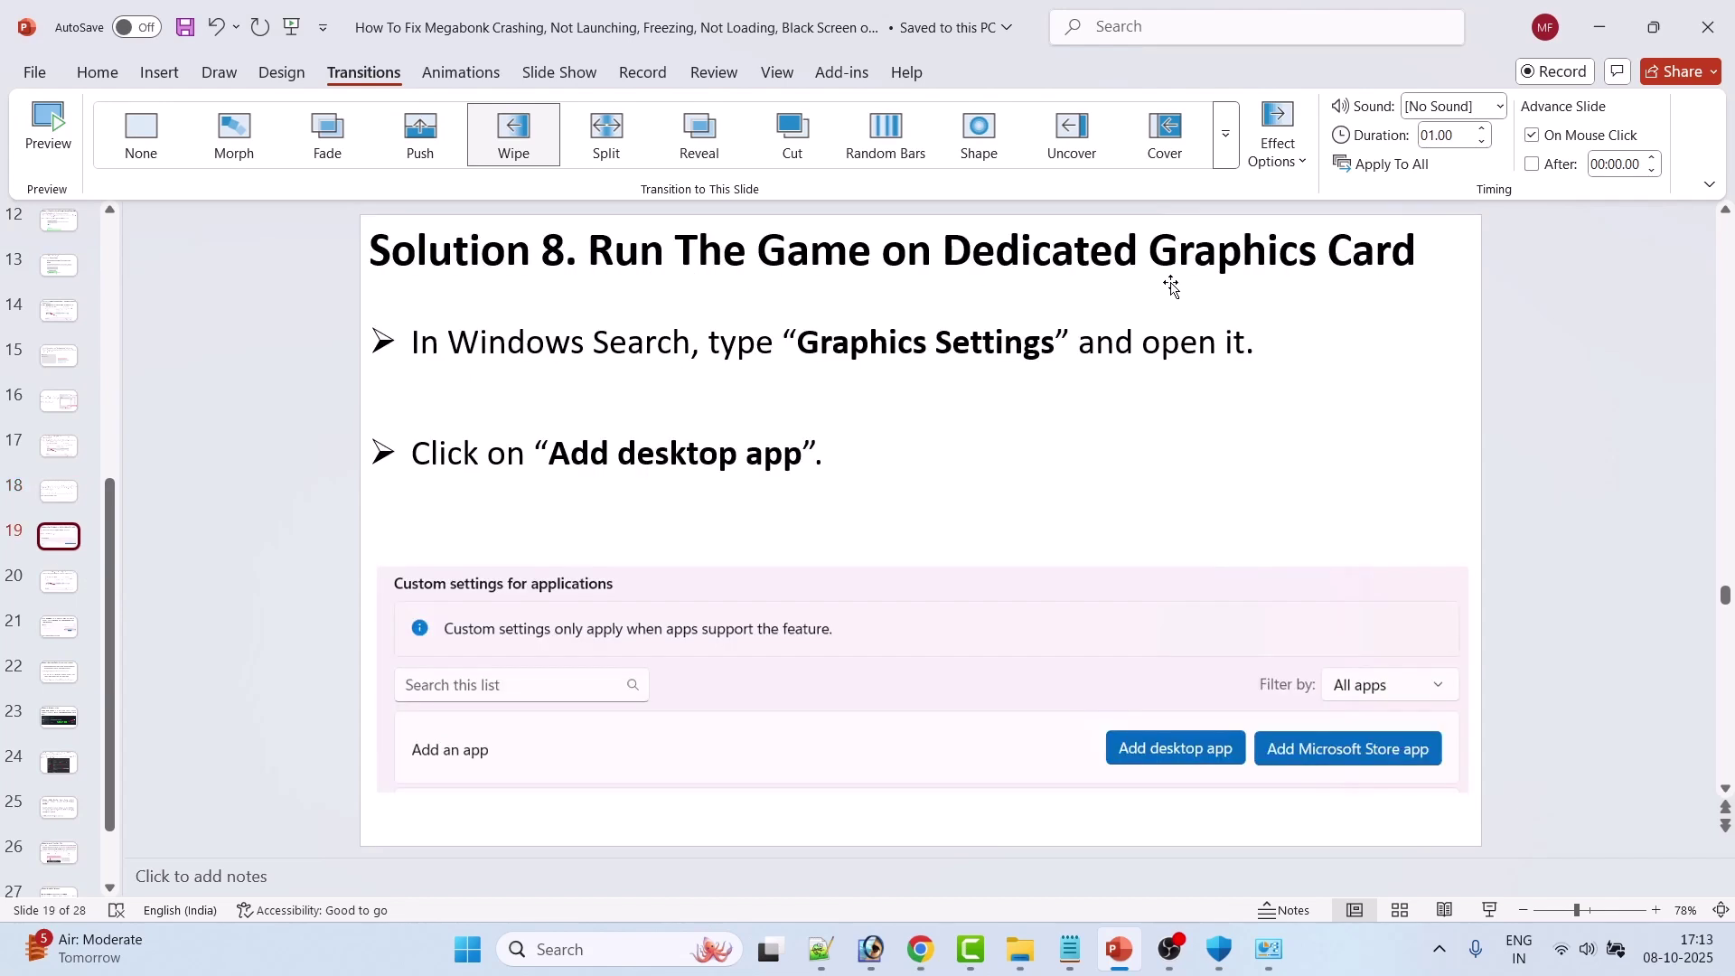
- Open the Windows Graphics settings, start adding a desktop app, and cancel the file selection
click(604, 967)
text(grap)
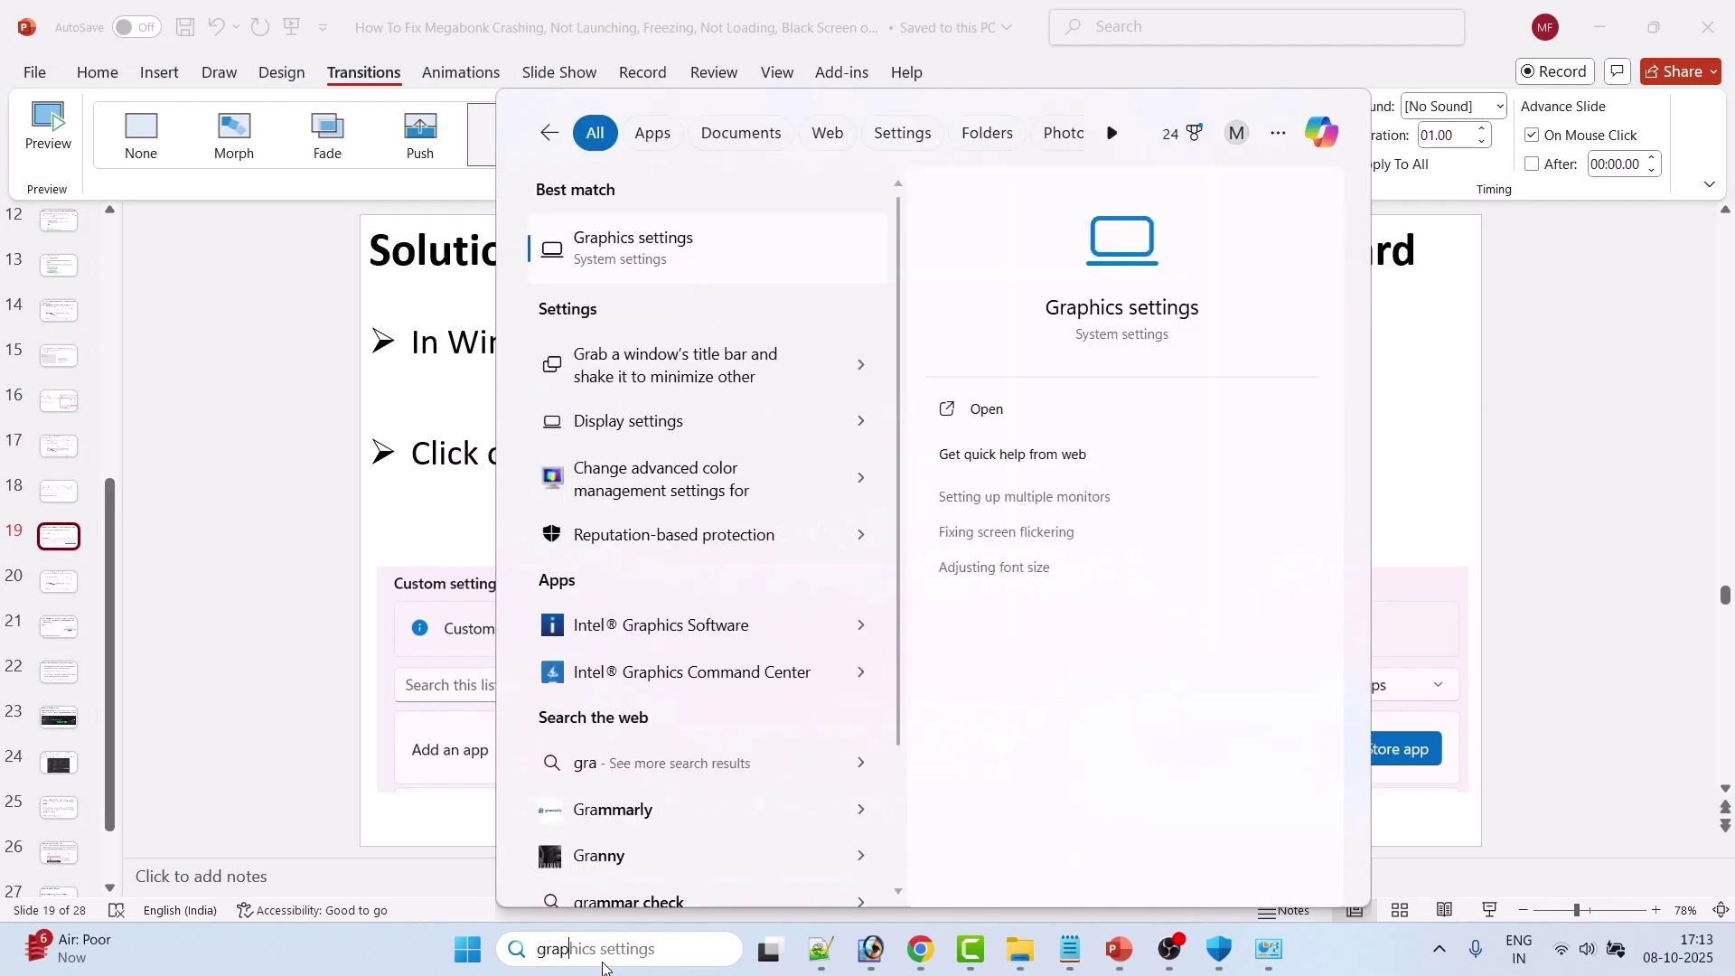
text(hics)
click(1035, 407)
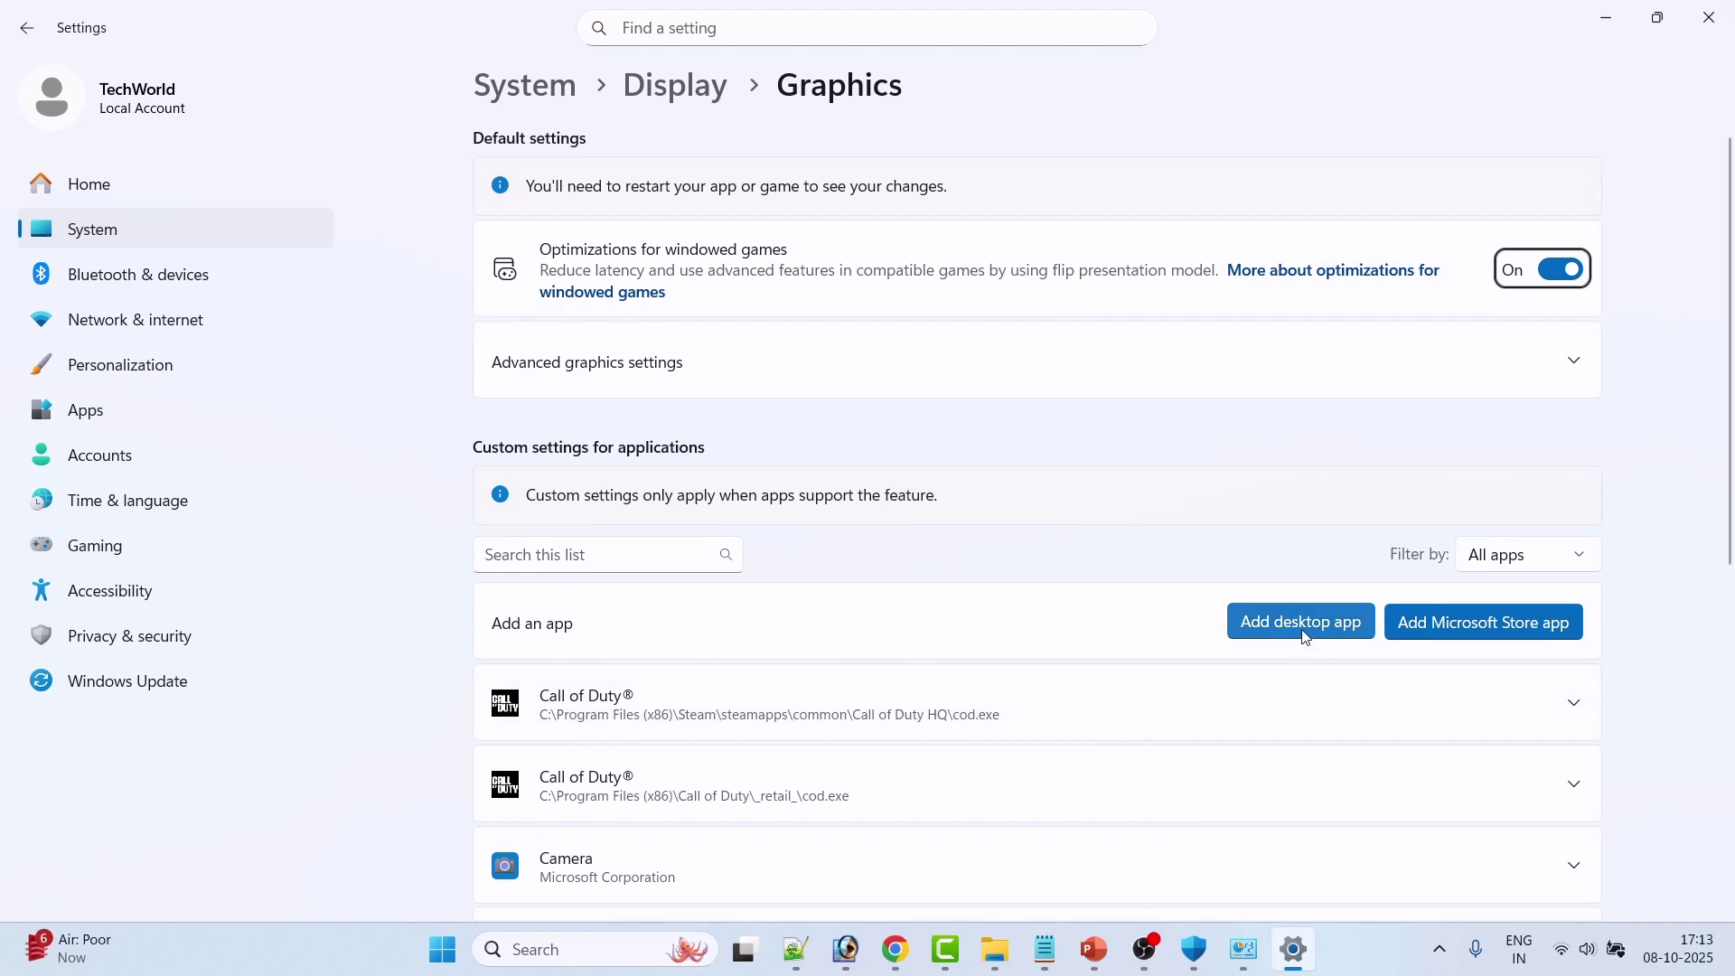
click(1301, 623)
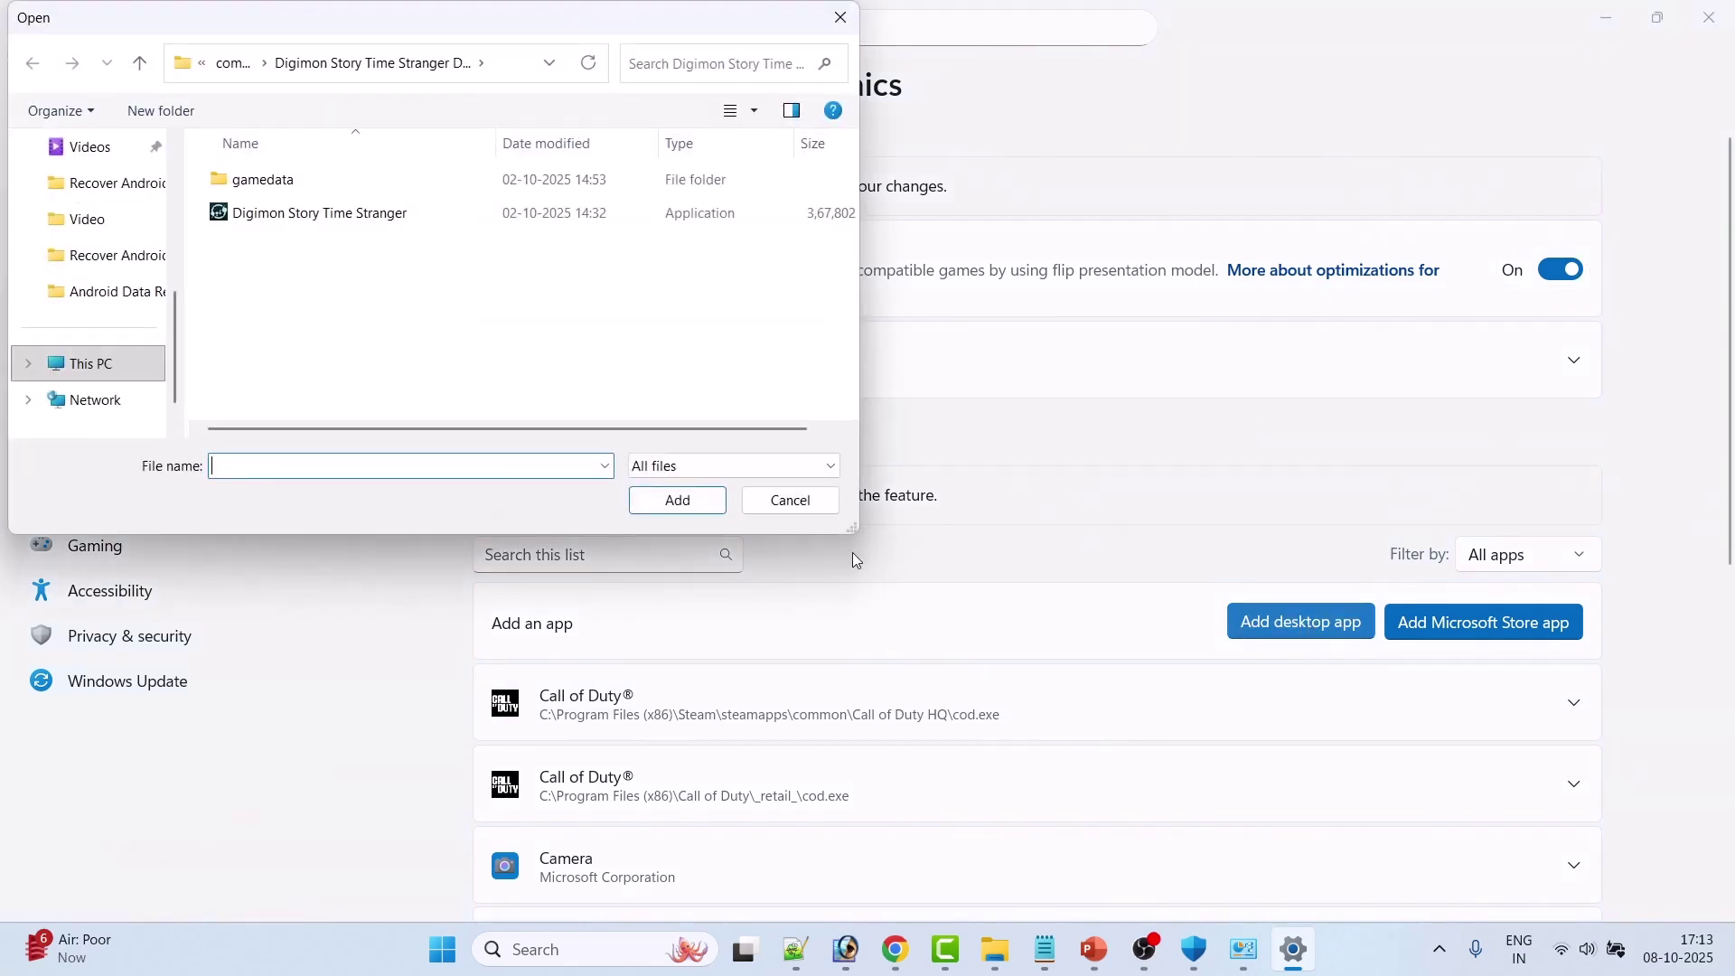
click(788, 501)
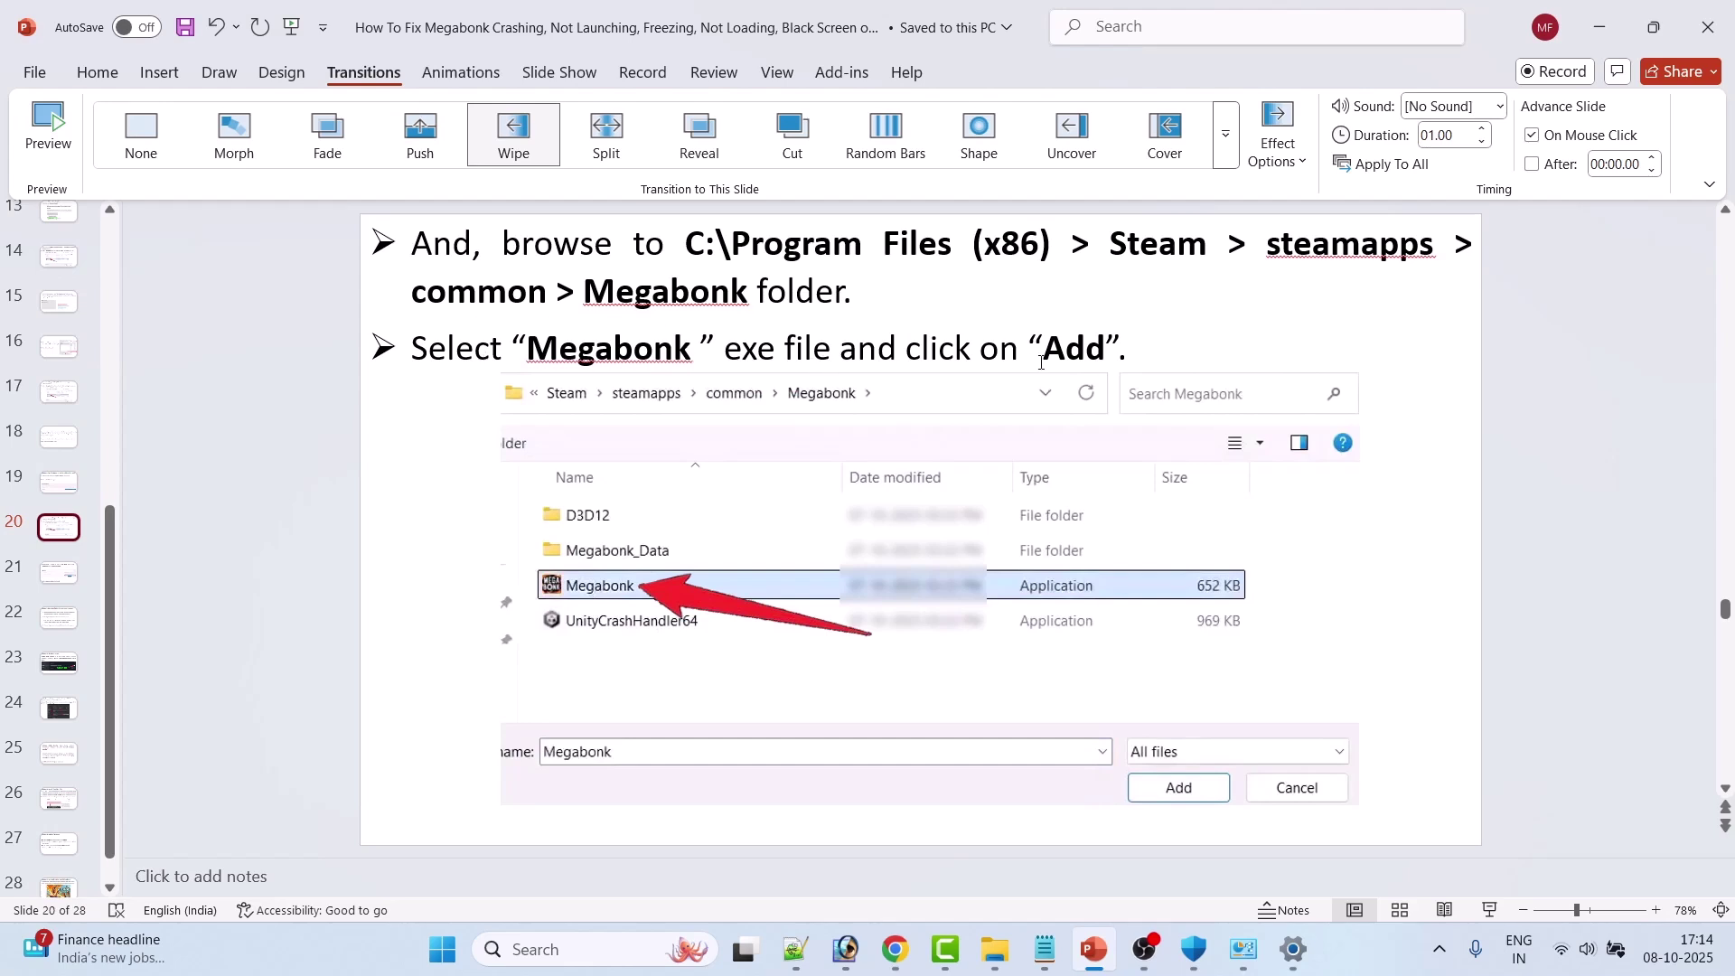
- Show the GPU preference slide and the Solution 9 slide on closing conflicting programs
scroll(540, 298, down, 1)
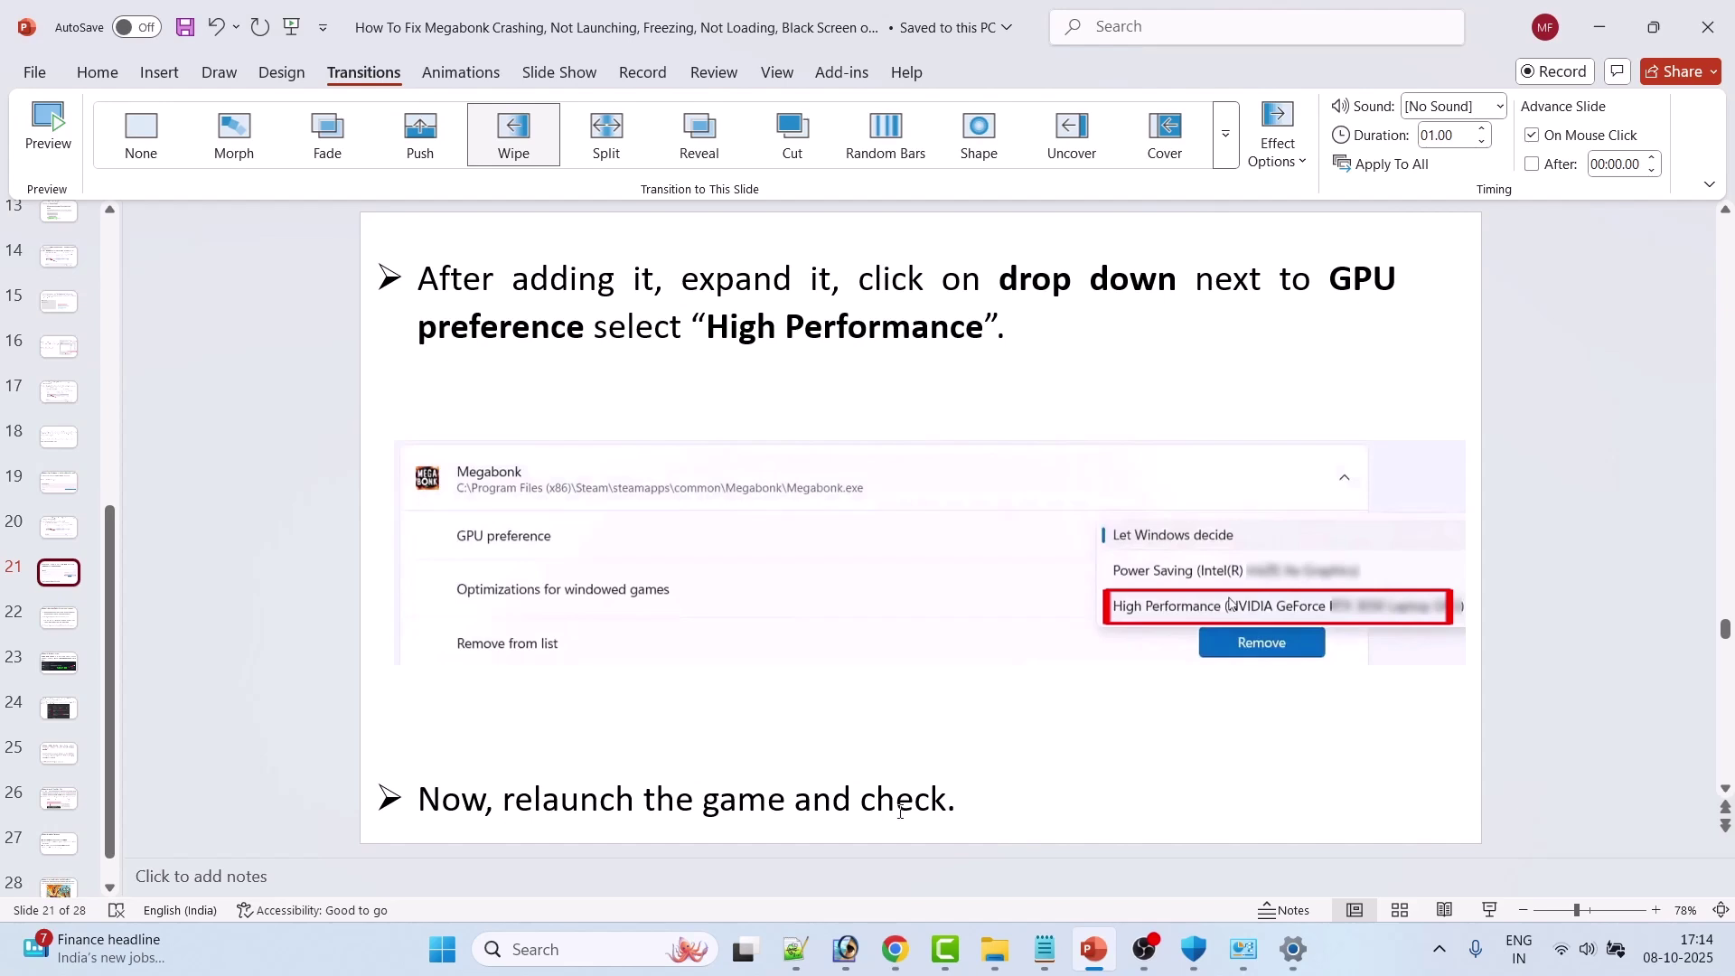
click(58, 618)
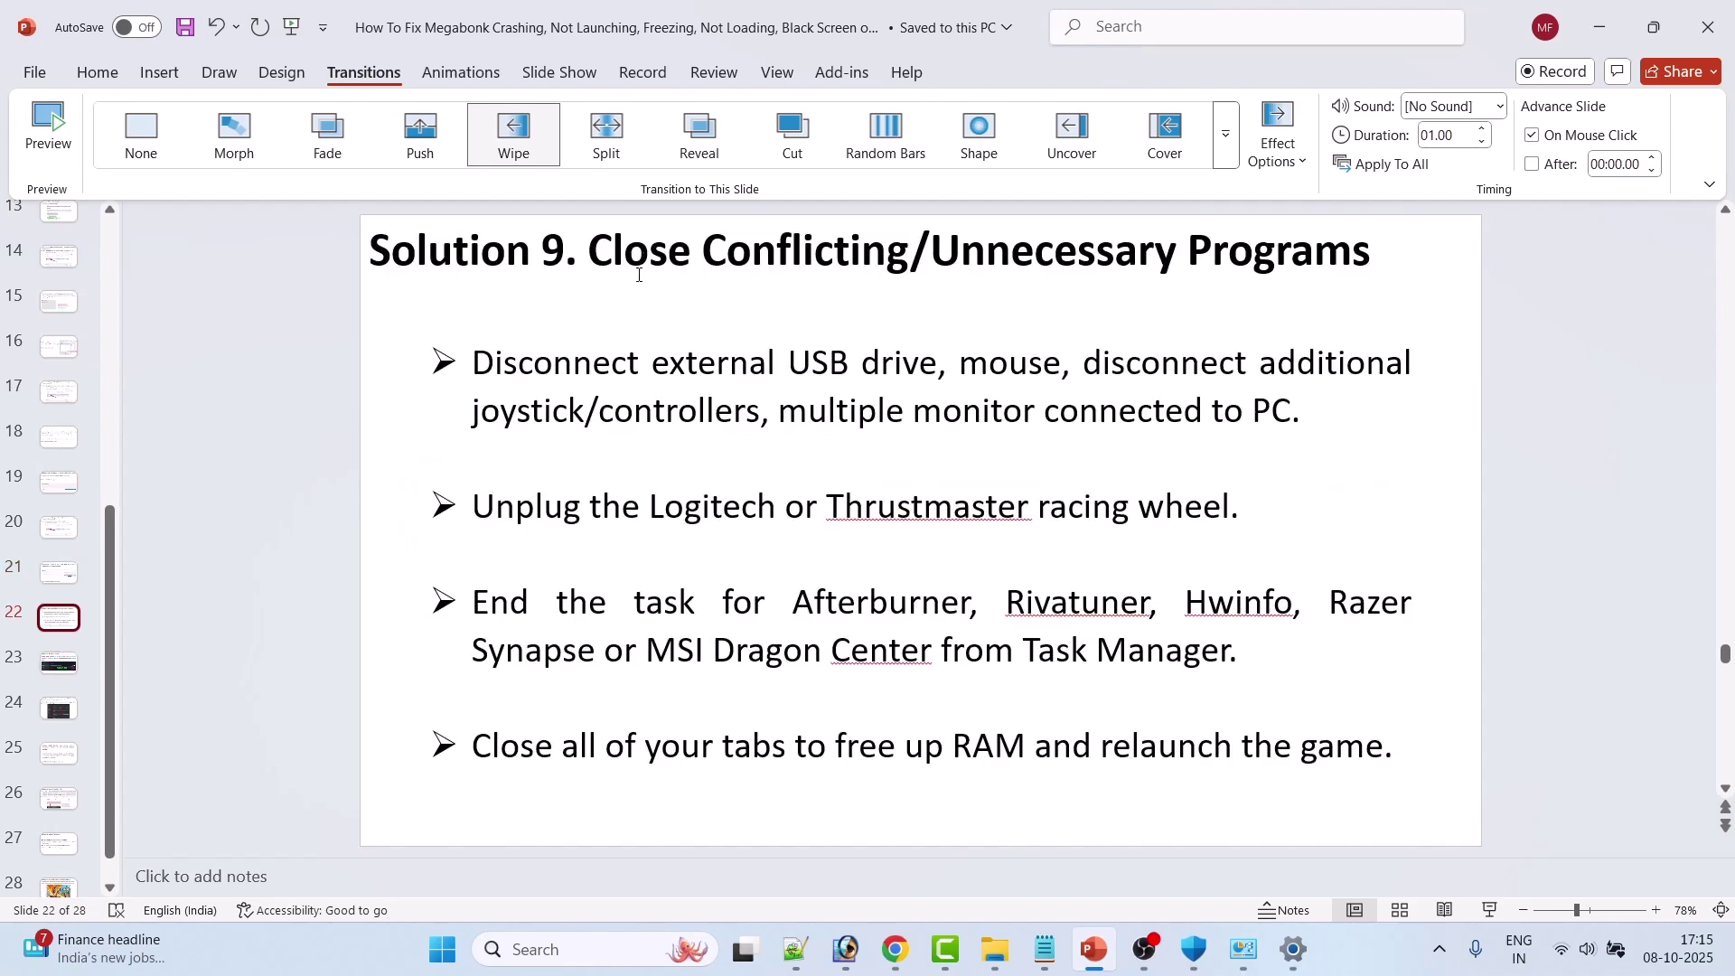